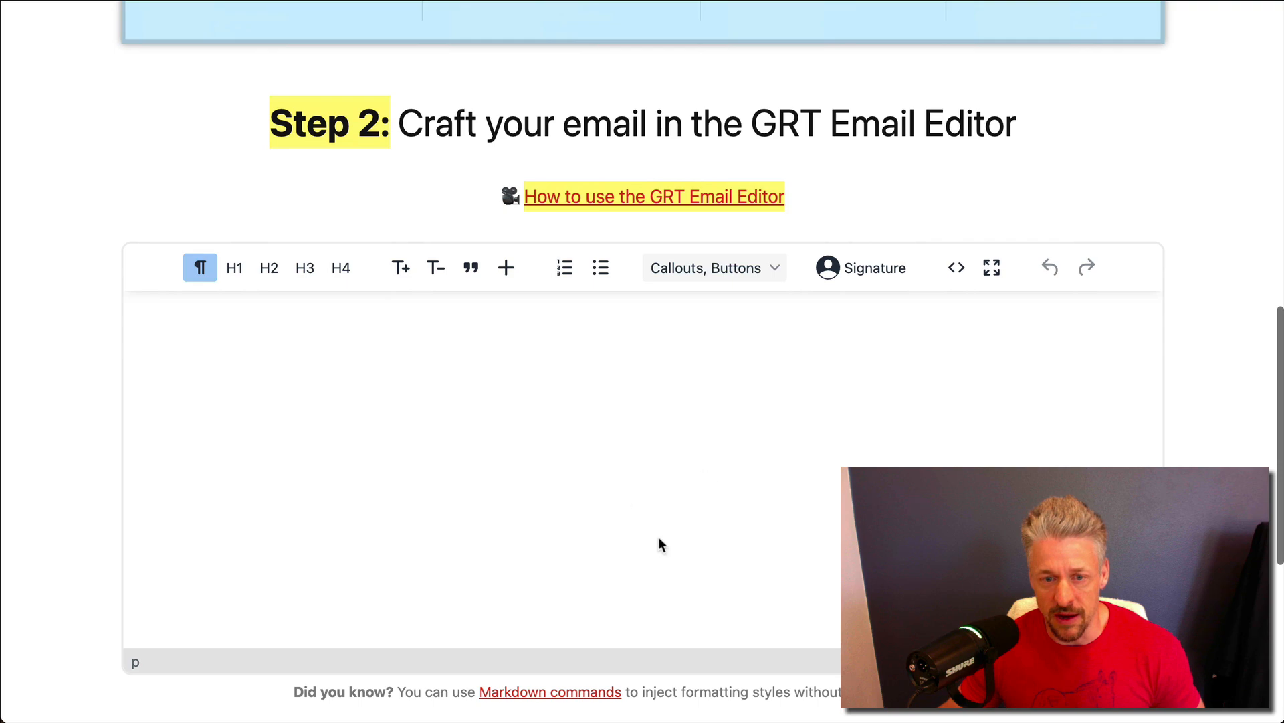
Turn off Advanced Mode in the email design settings.
{"action": "scroll", "coordinate": [748, 447], "scroll_direction": "up", "scroll_amount": 10}
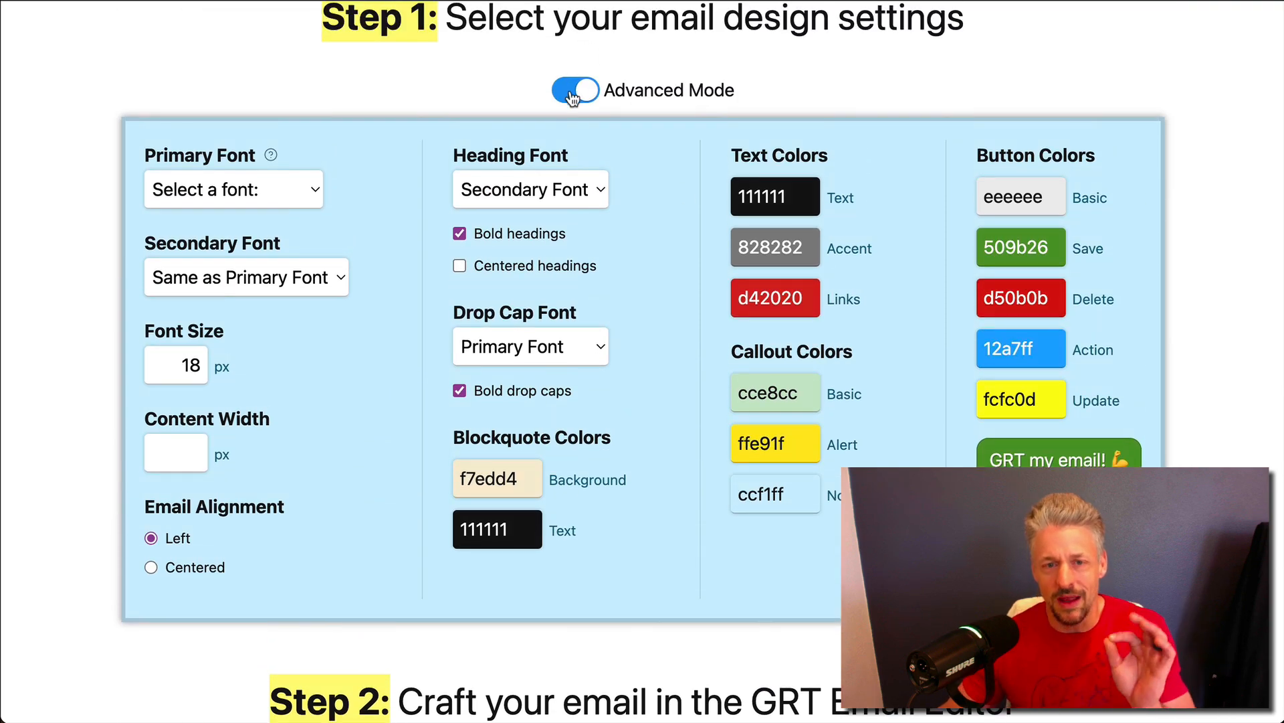
{"action": "left_click", "coordinate": [572, 94]}
{"action": "scroll", "coordinate": [580, 402], "scroll_direction": "down", "scroll_amount": 6}
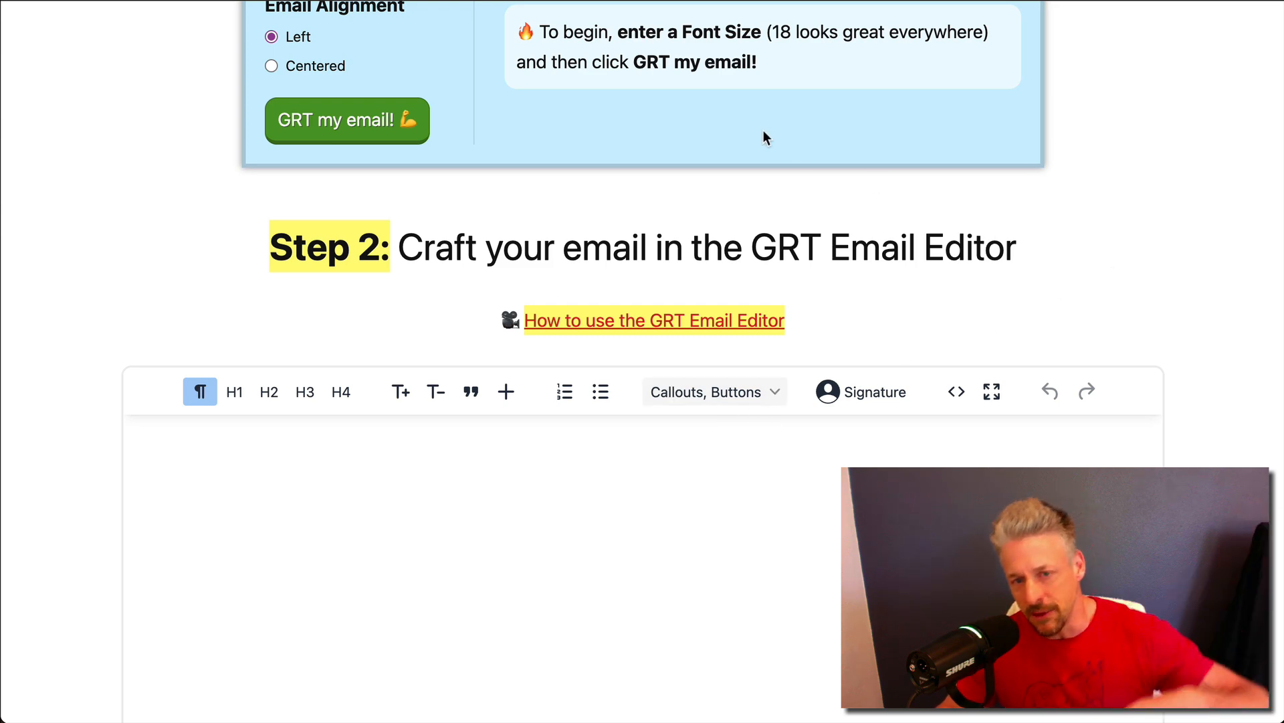
{"action": "scroll", "coordinate": [763, 134], "scroll_direction": "up", "scroll_amount": 1}
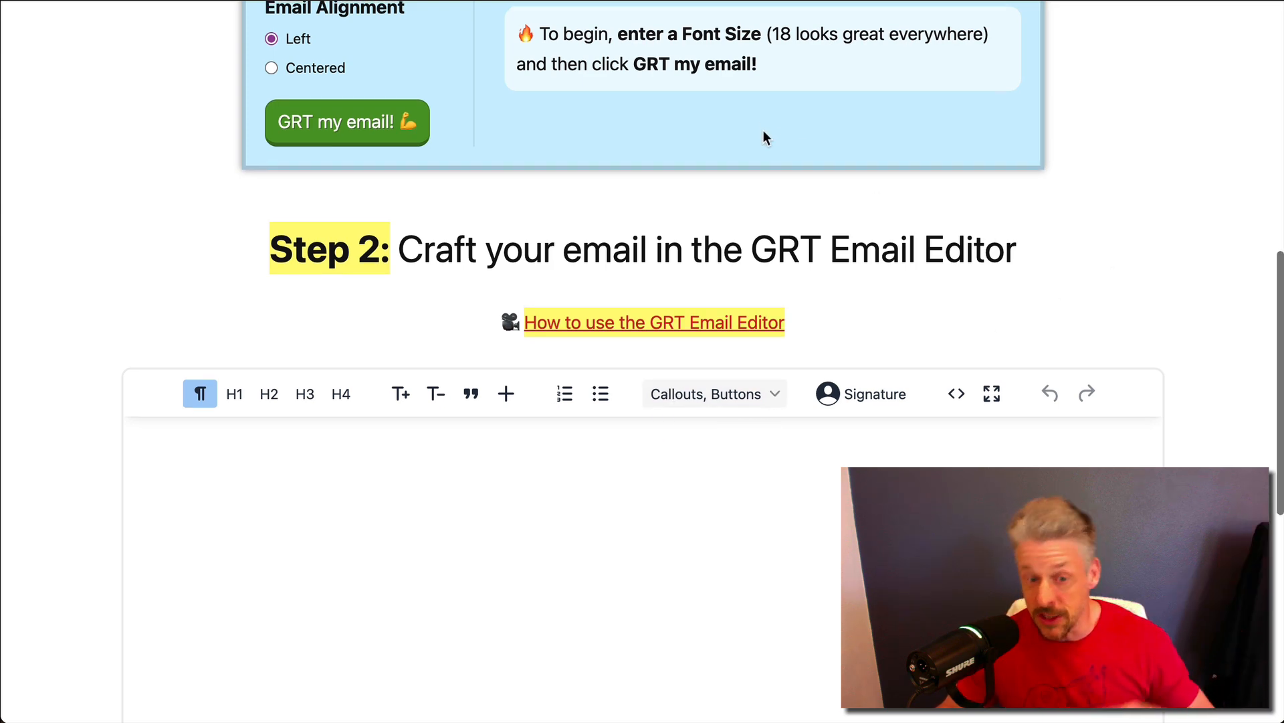
Enter "You can type anything you want." as the first line of the email body.
{"action": "left_click", "coordinate": [558, 509]}
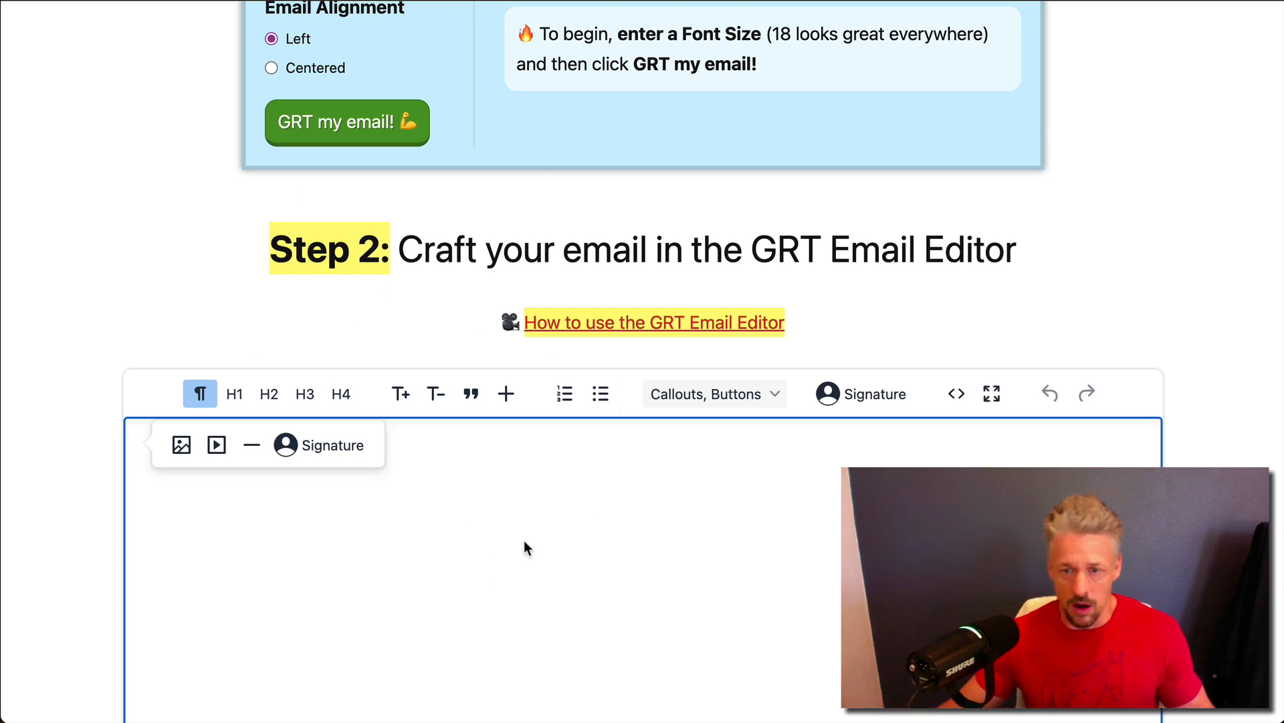
{"action": "scroll", "coordinate": [524, 542], "scroll_direction": "down", "scroll_amount": 3}
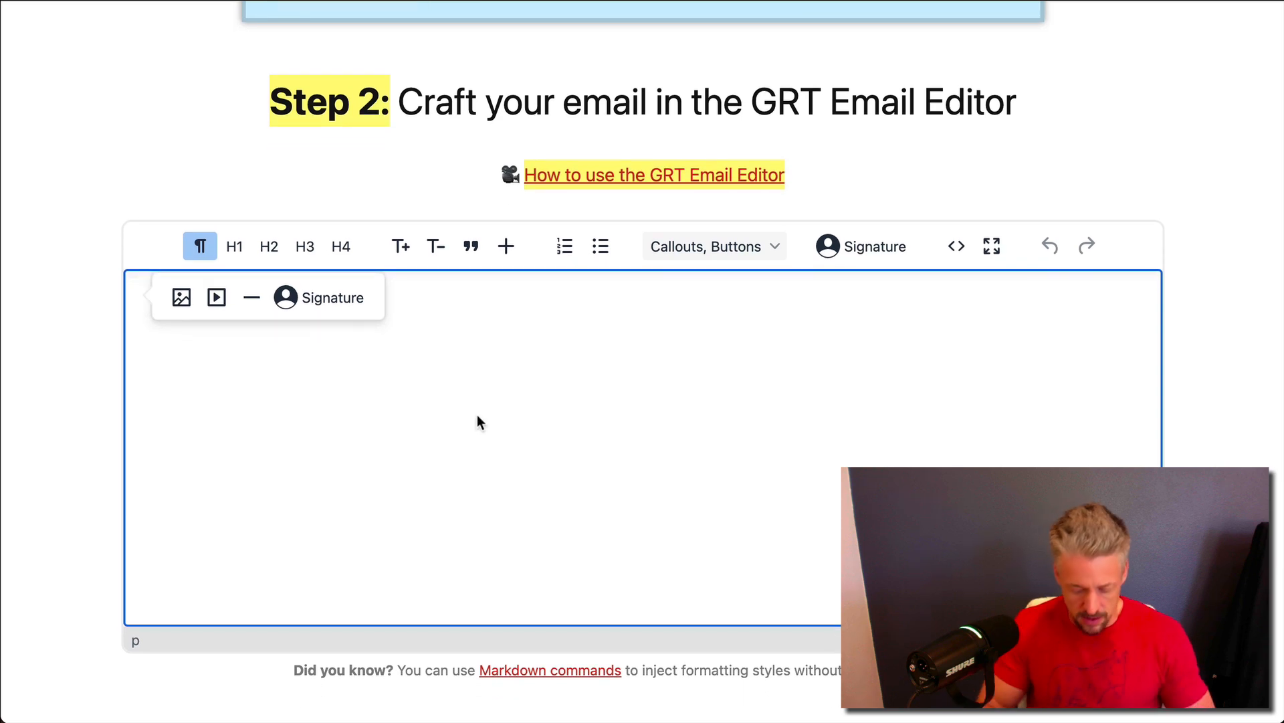
{"action": "type", "text": "You can type auy"}
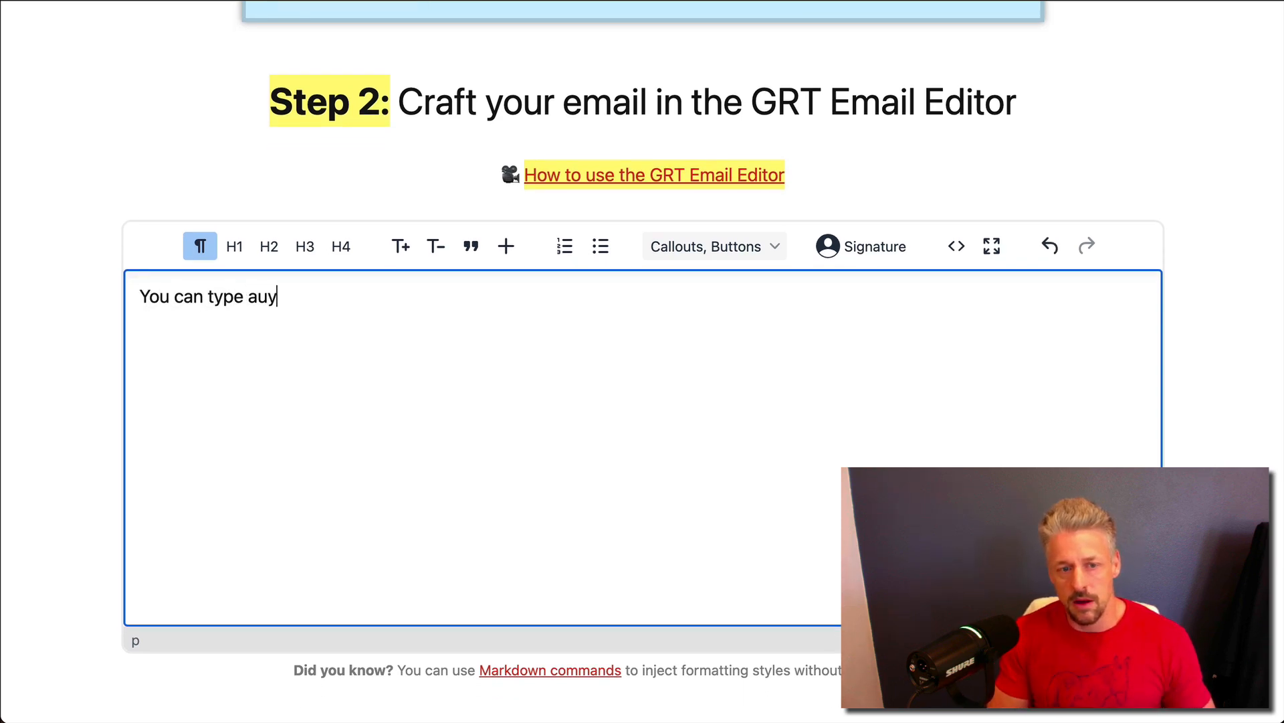
{"action": "key", "text": "BackSpace"}
{"action": "key", "text": "BackSpace"}
{"action": "type", "text": "nything you want."}
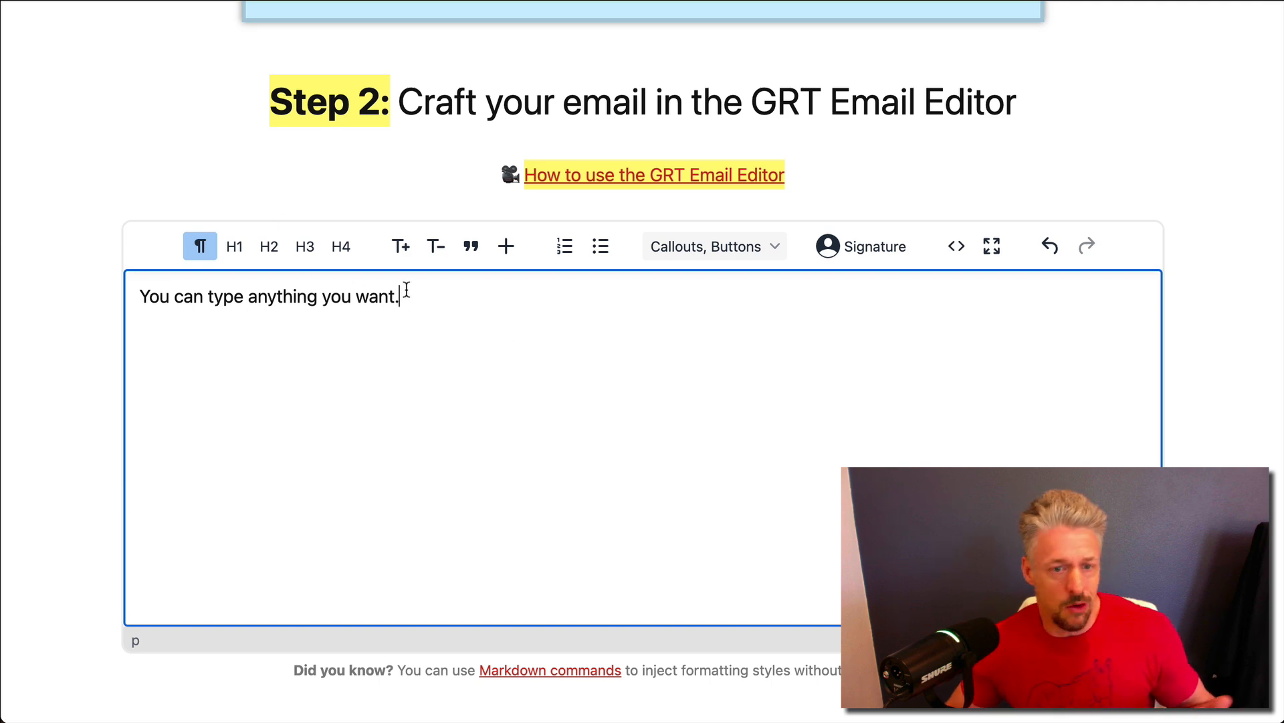
Format the first line as Heading 2 and add the paragraph "This is regular text." below it.
{"action": "left_click", "coordinate": [279, 291]}
{"action": "left_click", "coordinate": [270, 248]}
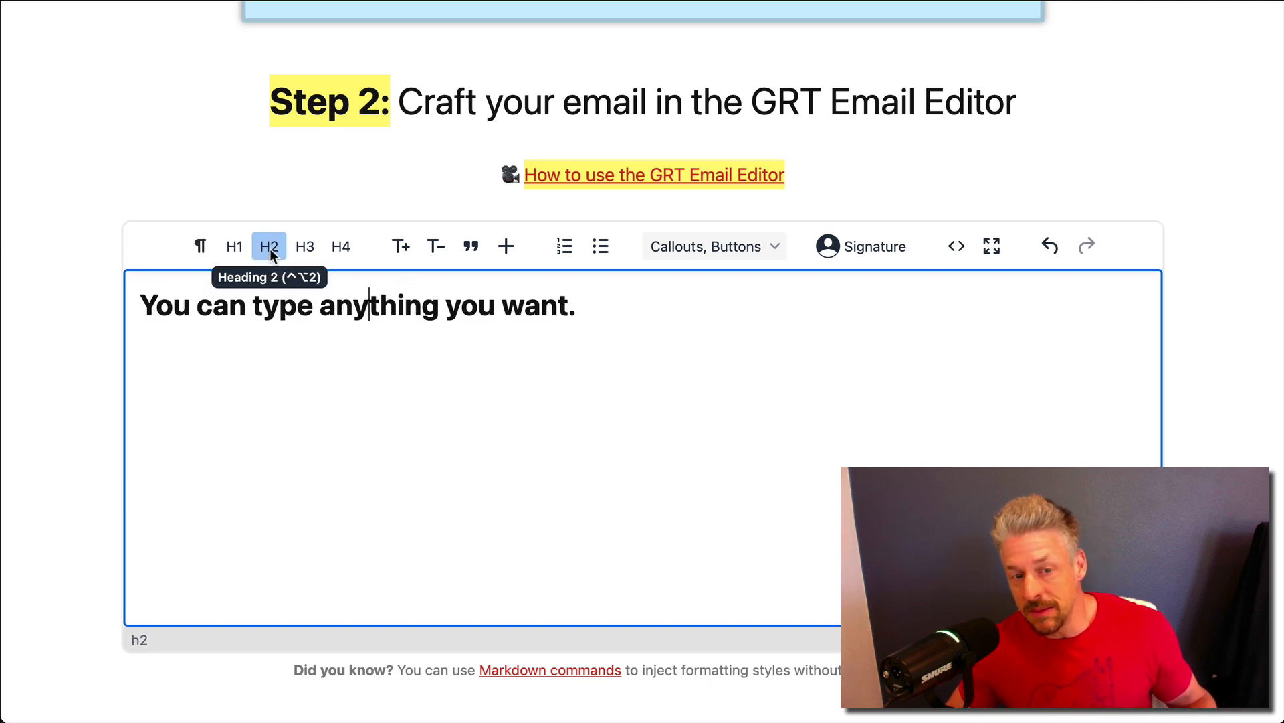
{"action": "left_click", "coordinate": [629, 301]}
{"action": "key", "text": "Return"}
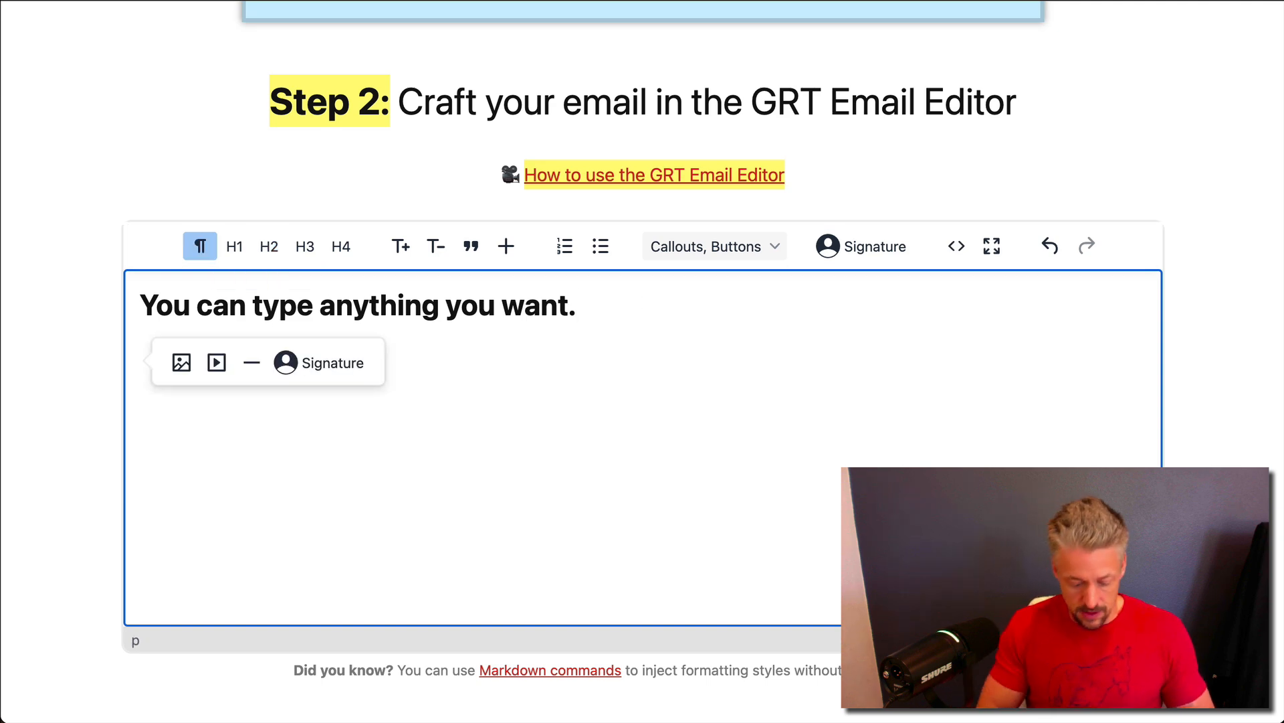
{"action": "type", "text": "This is regular text."}
{"action": "key", "text": "Return"}
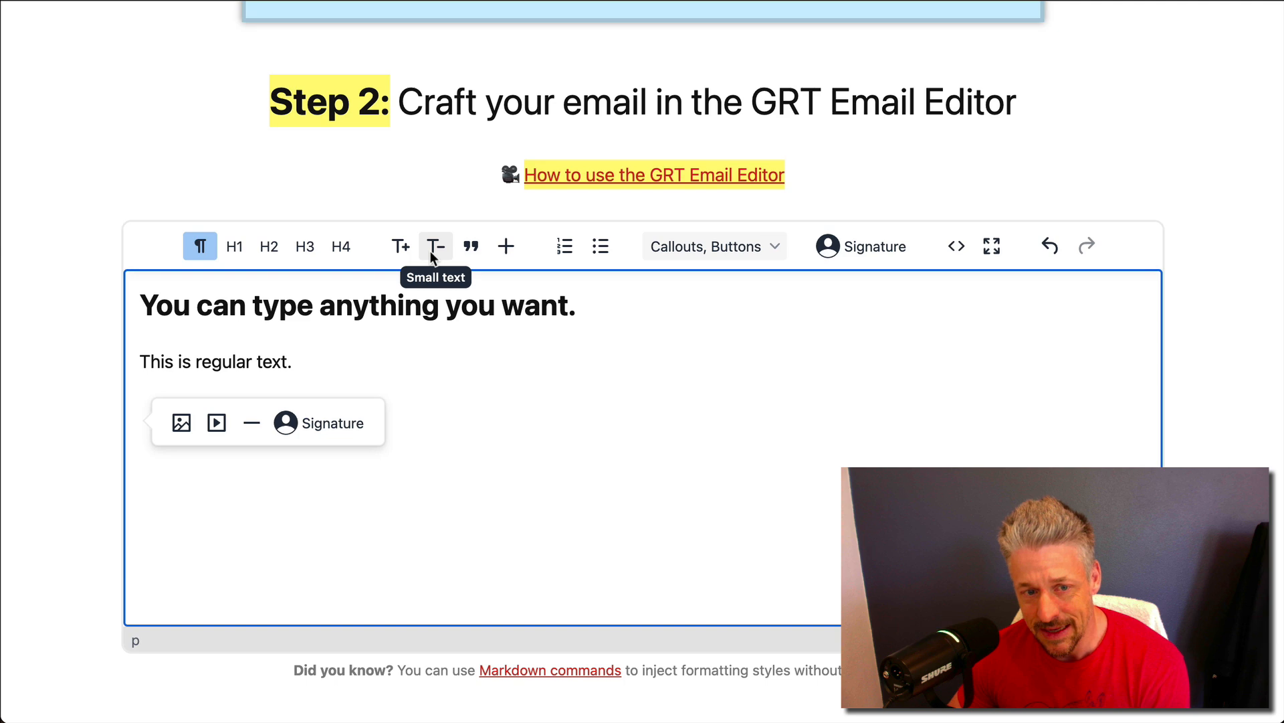
Add the line "Let's see what impact text does" below the regular paragraph and format it as impact text.
{"action": "type", "text": "Let's"}
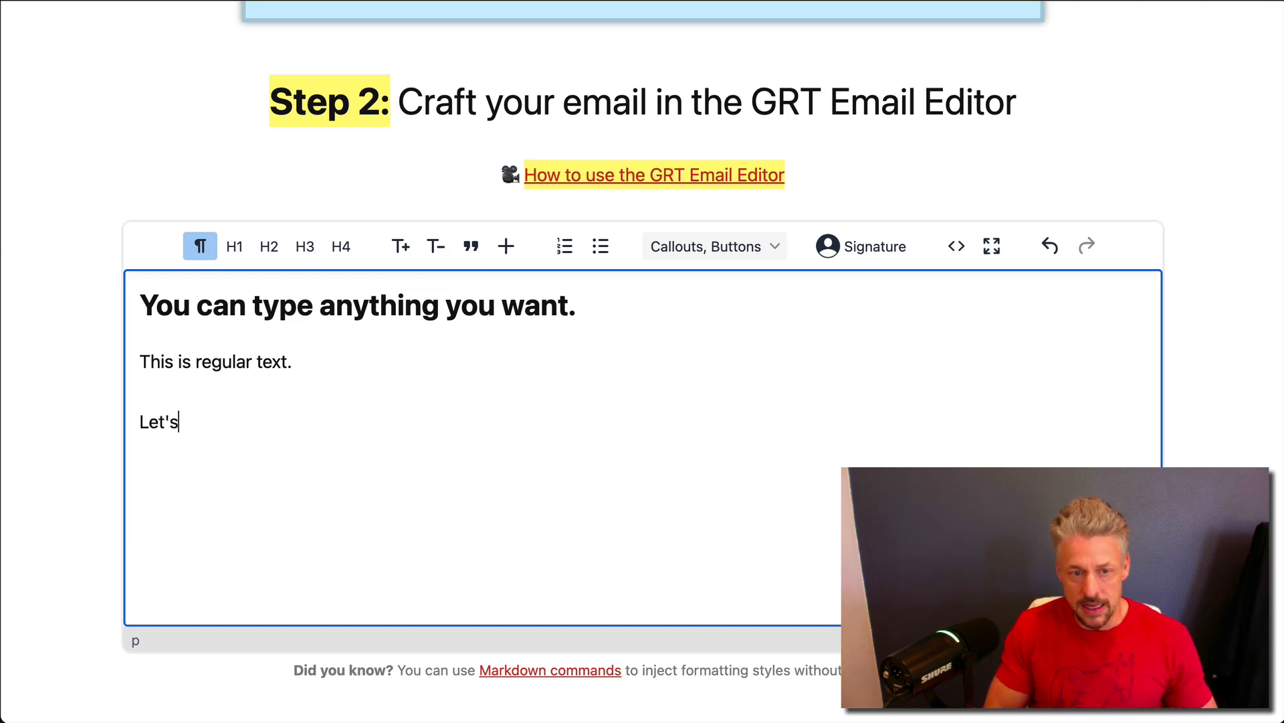
{"action": "type", "text": " see what impact text does"}
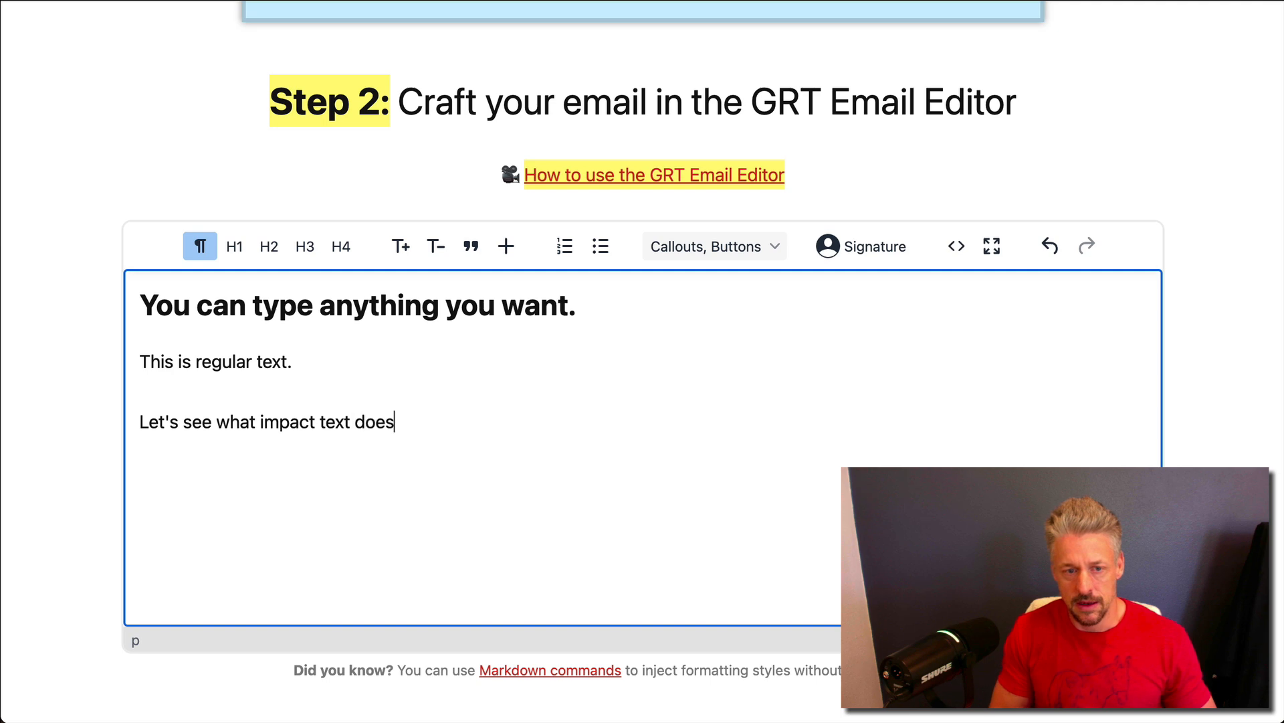
{"action": "left_click", "coordinate": [404, 247]}
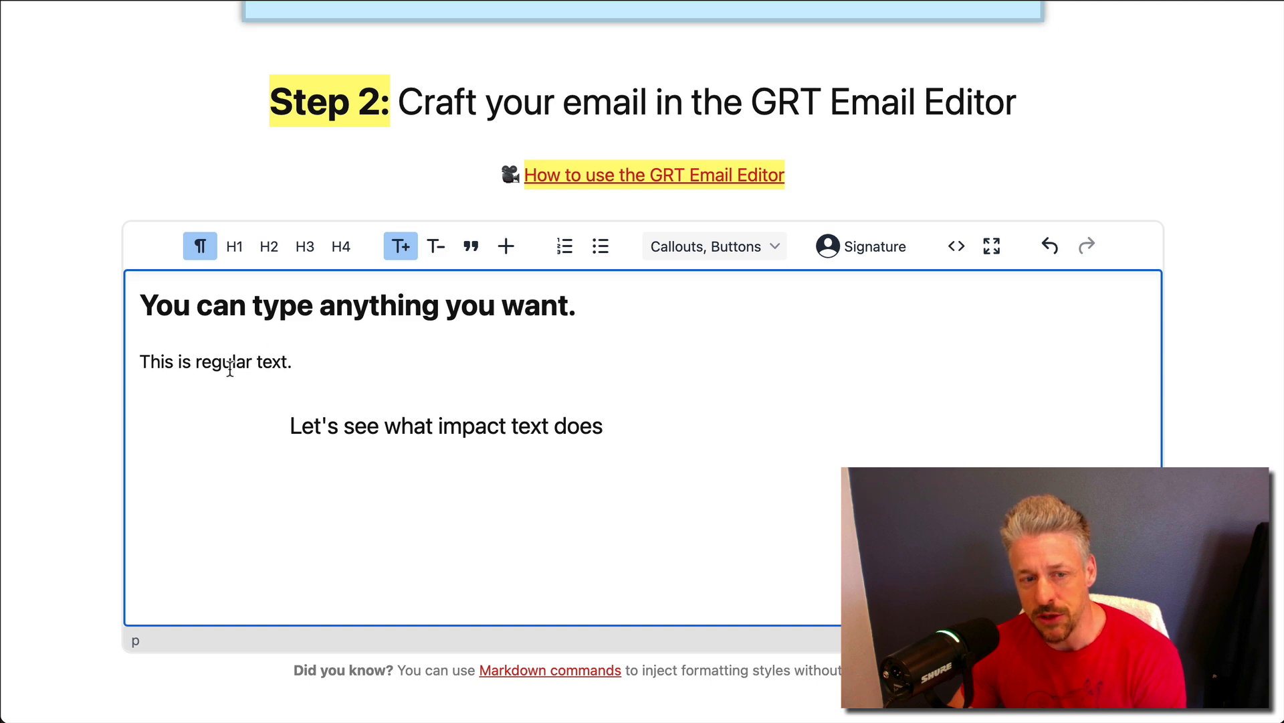
{"action": "left_click_drag", "start_coordinate": [180, 365], "coordinate": [310, 361]}
{"action": "left_click", "coordinate": [309, 362]}
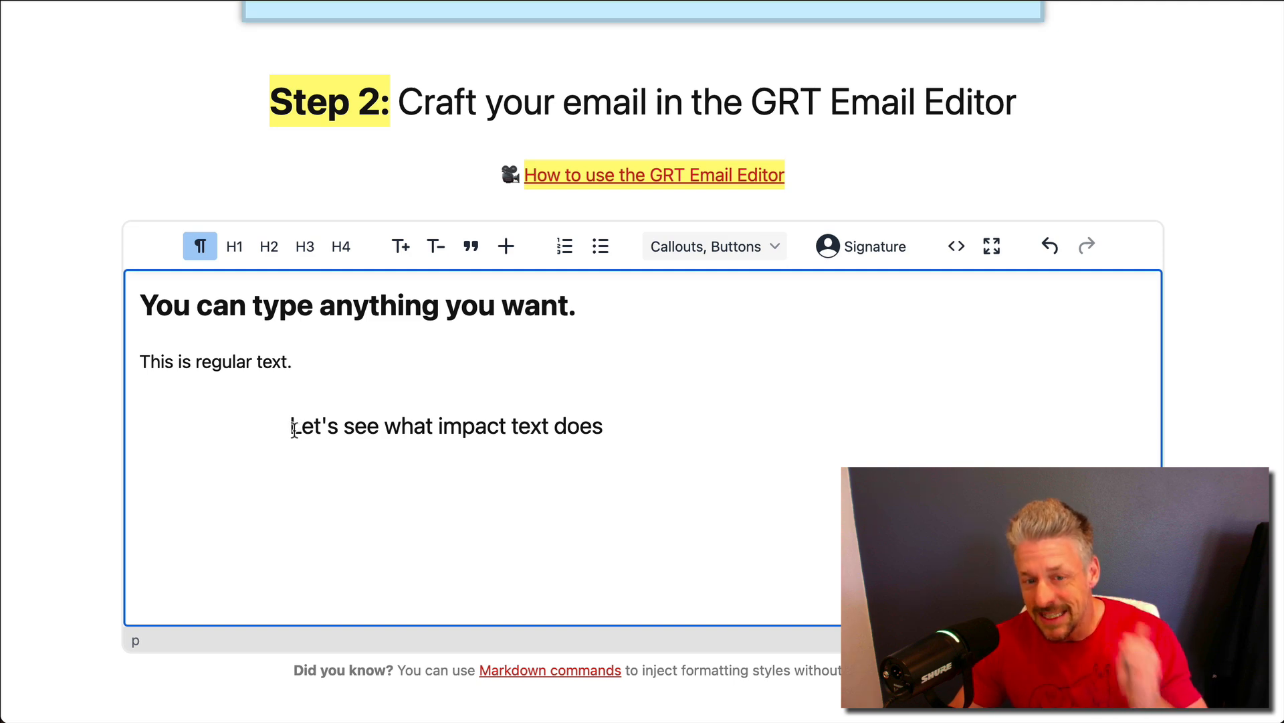
Change the "Let's see what impact text does" line to small text.
{"action": "left_click_drag", "start_coordinate": [295, 428], "coordinate": [611, 431]}
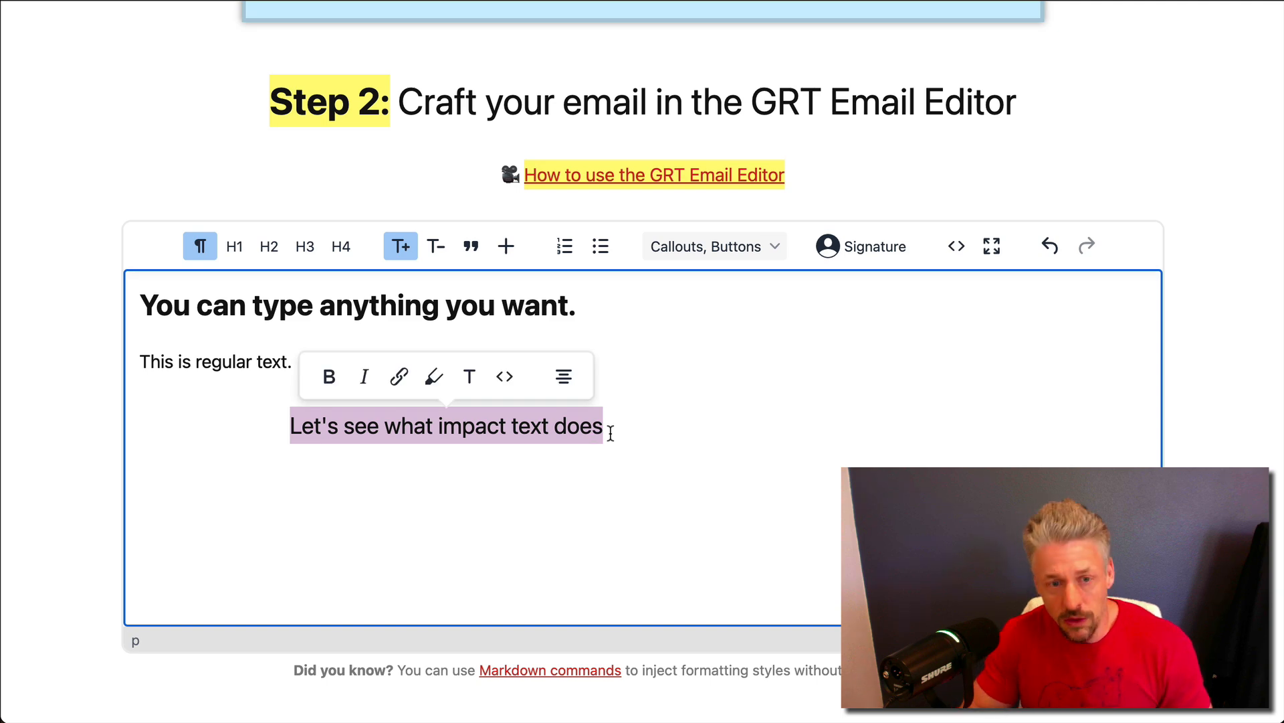
{"action": "left_click", "coordinate": [434, 245]}
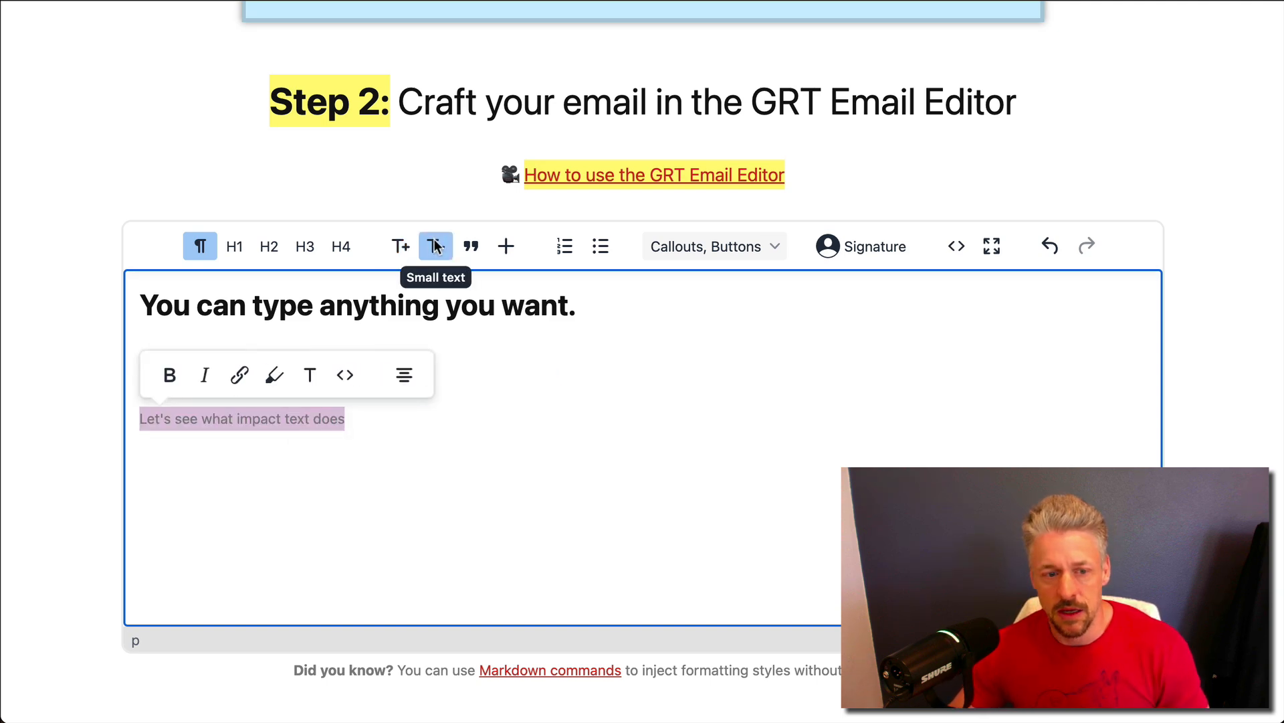
{"action": "left_click", "coordinate": [376, 513]}
{"action": "left_click", "coordinate": [328, 430]}
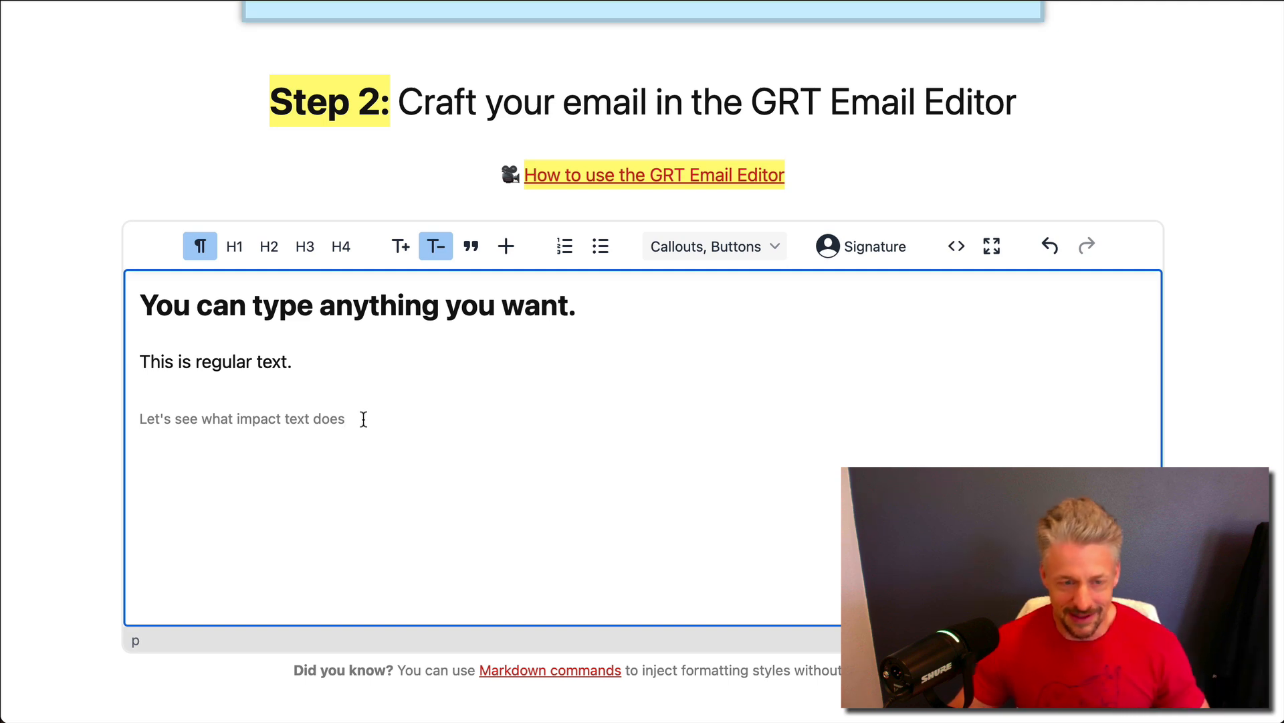
Add the line "We can do blockquotes" in regular text size and turn it into a blockquote.
{"action": "key", "text": "Return"}
{"action": "type", "text": "We can do blockuot"}
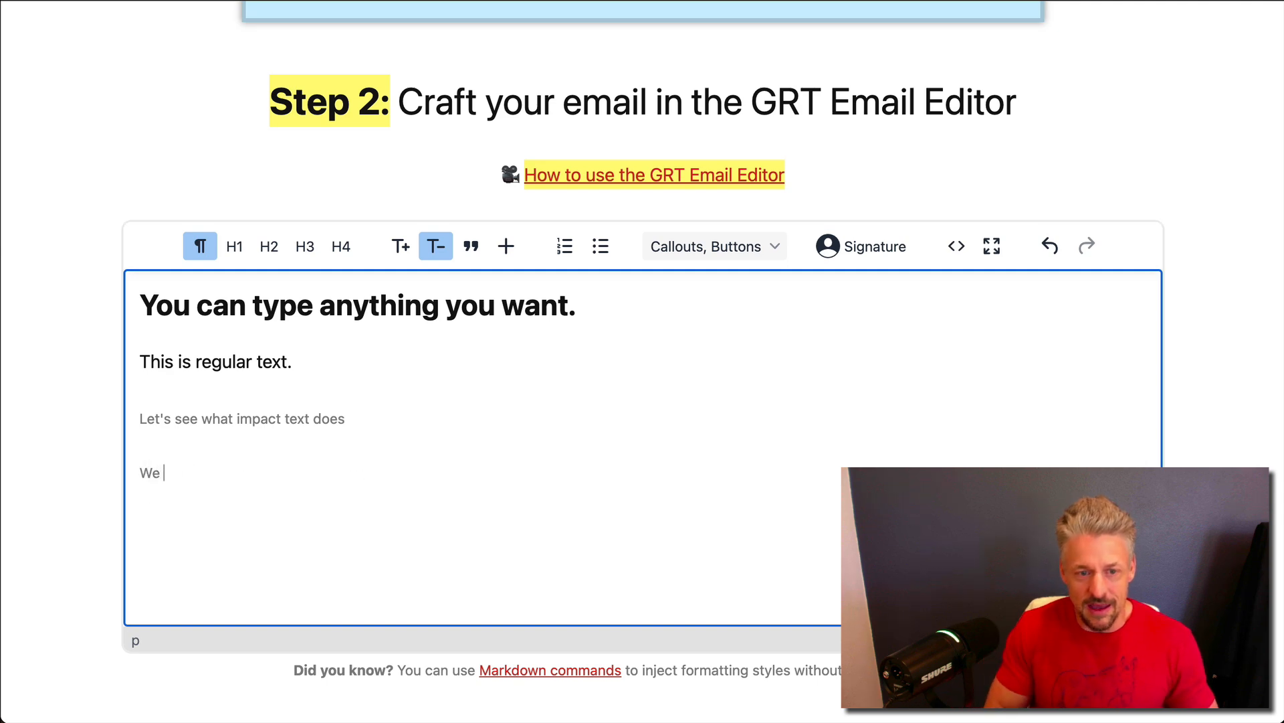
{"action": "key", "text": "BackSpace"}
{"action": "key", "text": "BackSpace"}
{"action": "key", "text": "BackSpace"}
{"action": "type", "text": "quotes"}
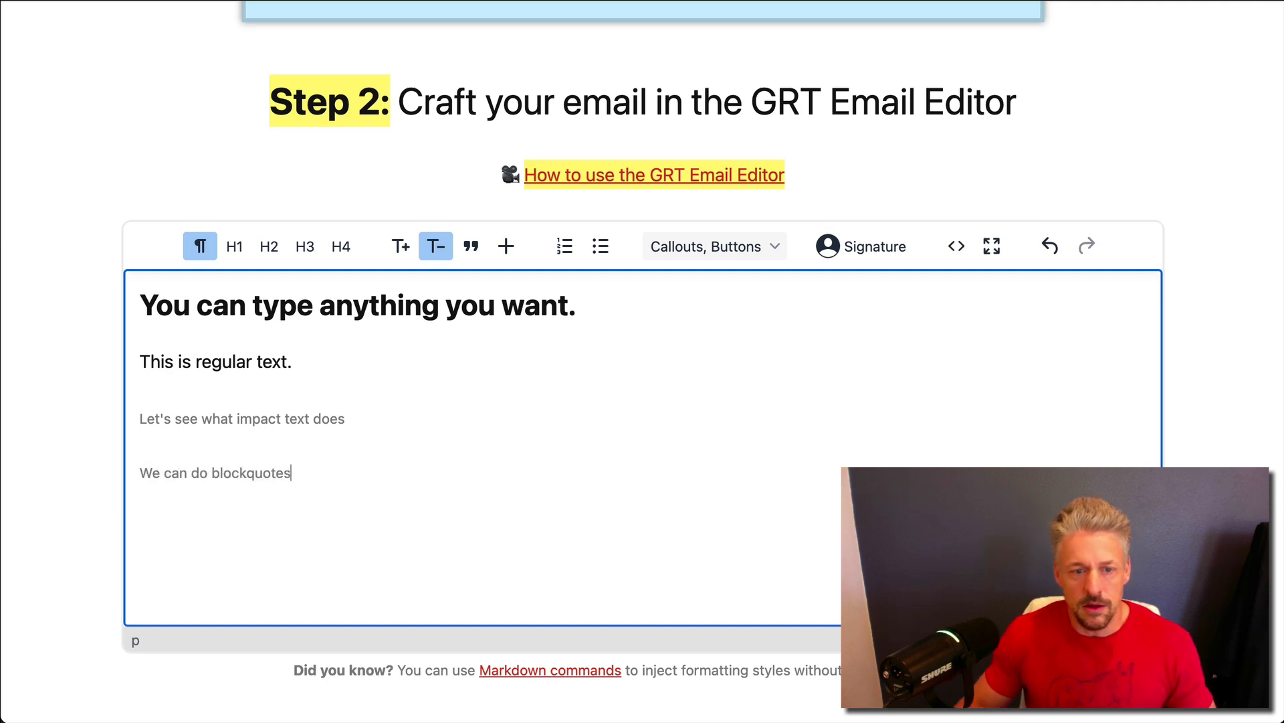
{"action": "left_click", "coordinate": [429, 246]}
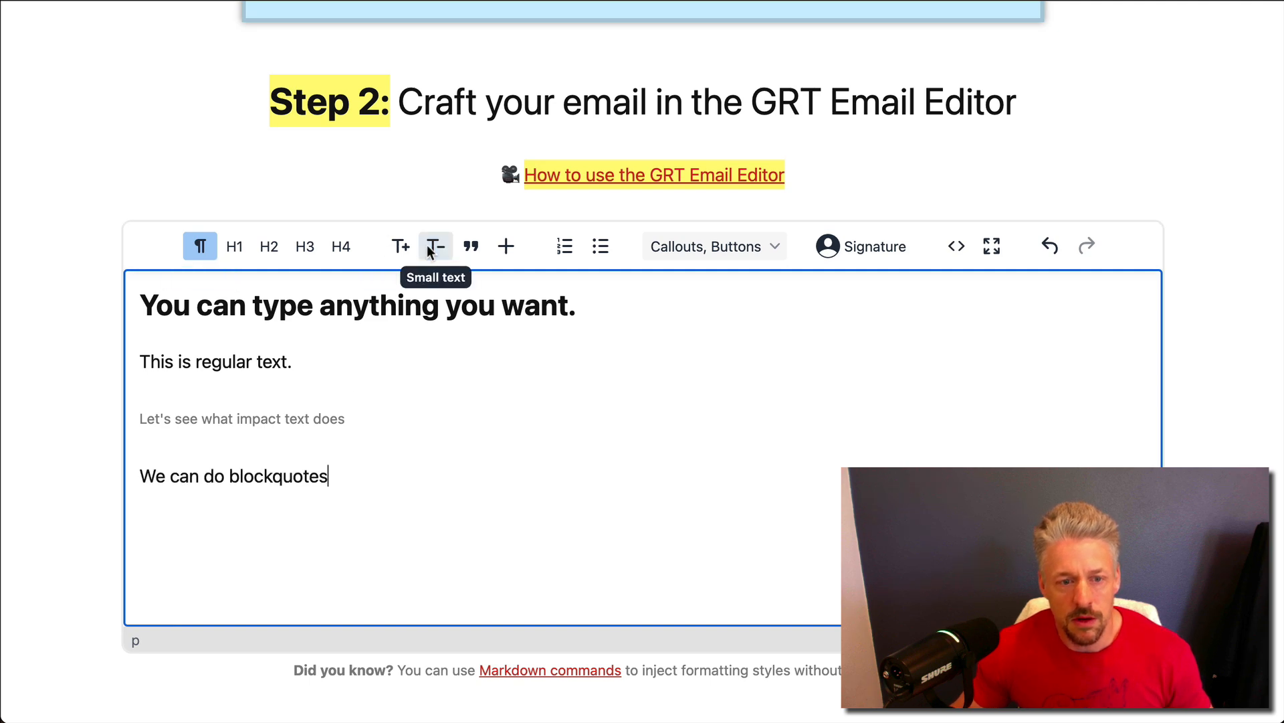
{"action": "left_click", "coordinate": [470, 247]}
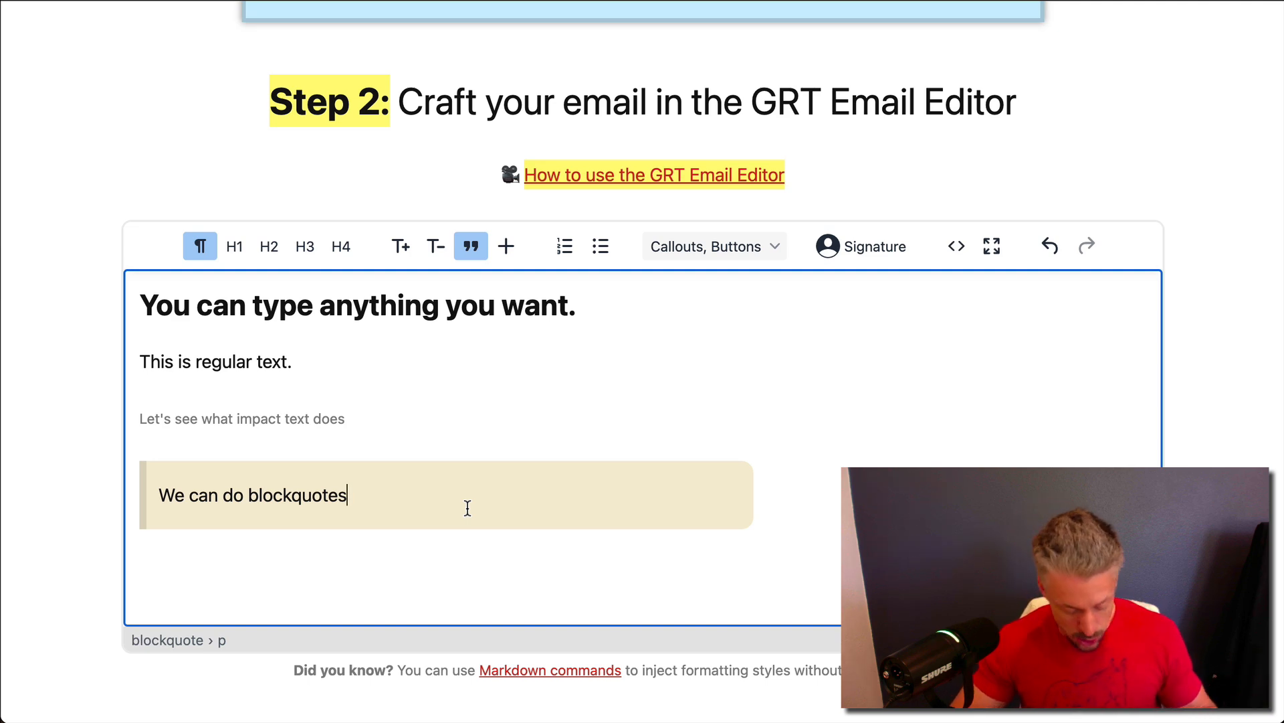
Add an attribution line with a dash and the author's name inside the blockquote, and italicize the name.
{"action": "key", "text": "Return"}
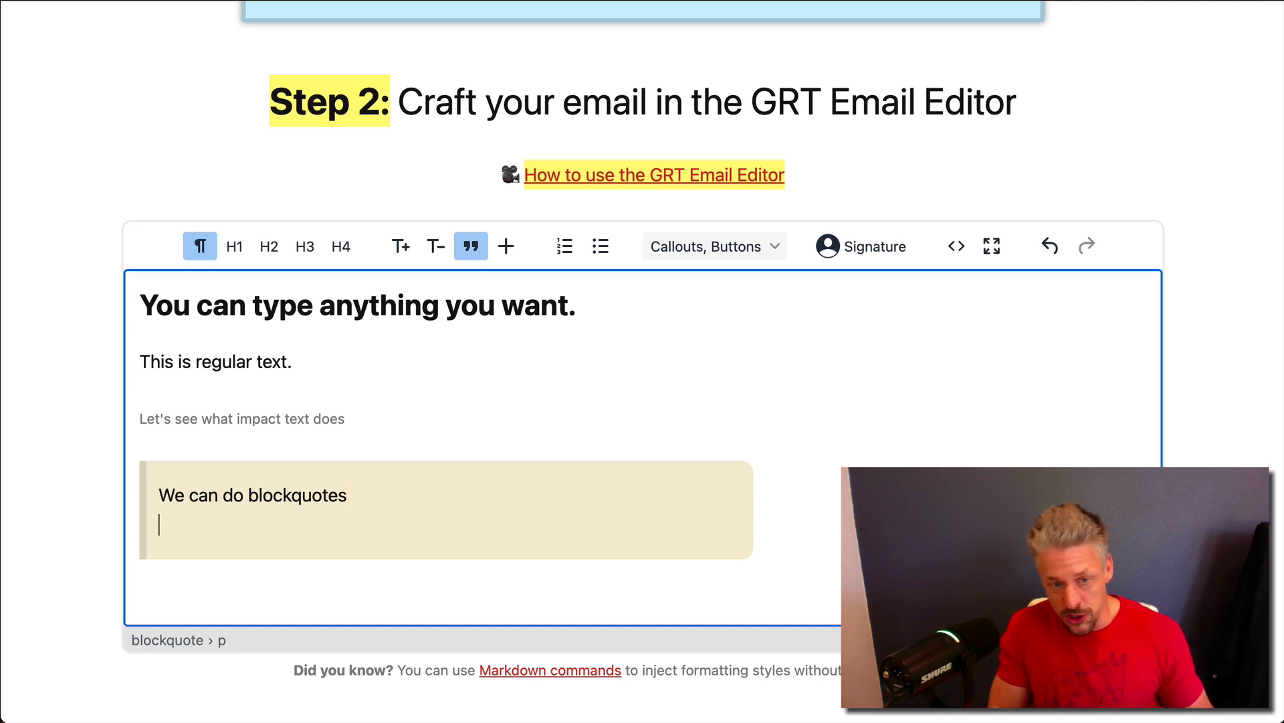
{"action": "type", "text": "— Chris Pearson"}
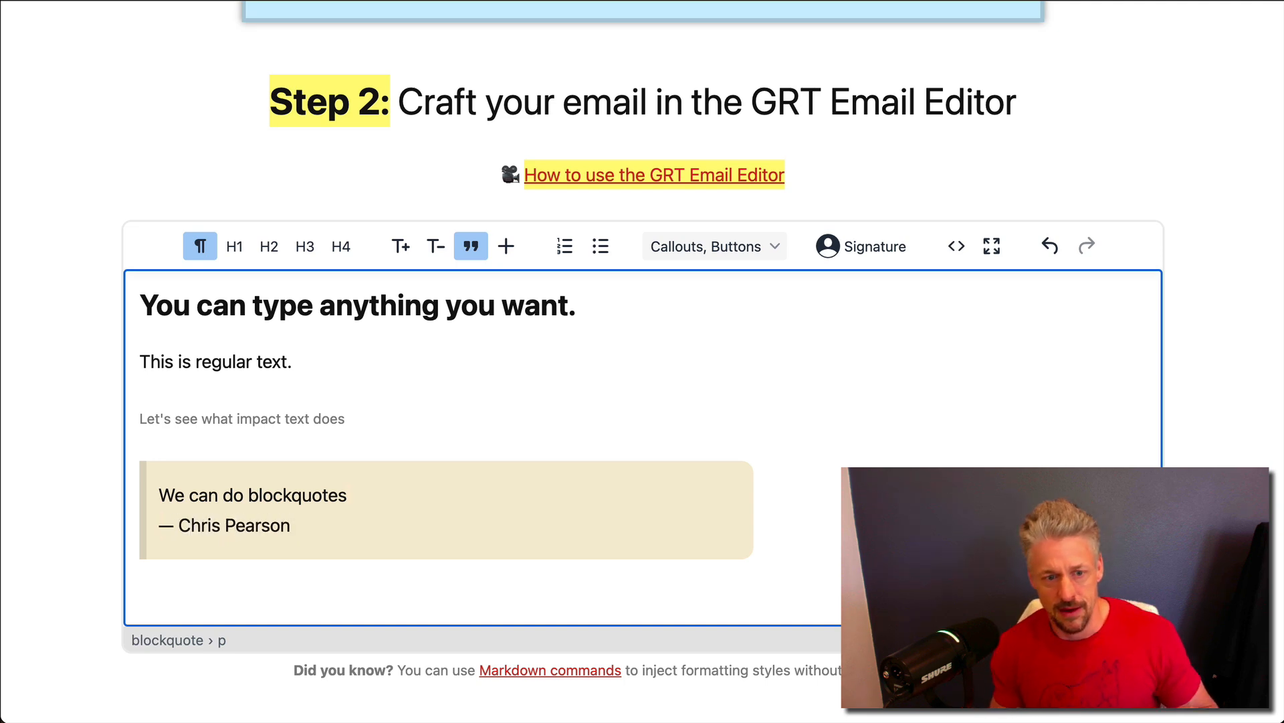
{"action": "left_click_drag", "start_coordinate": [290, 525], "coordinate": [178, 525]}
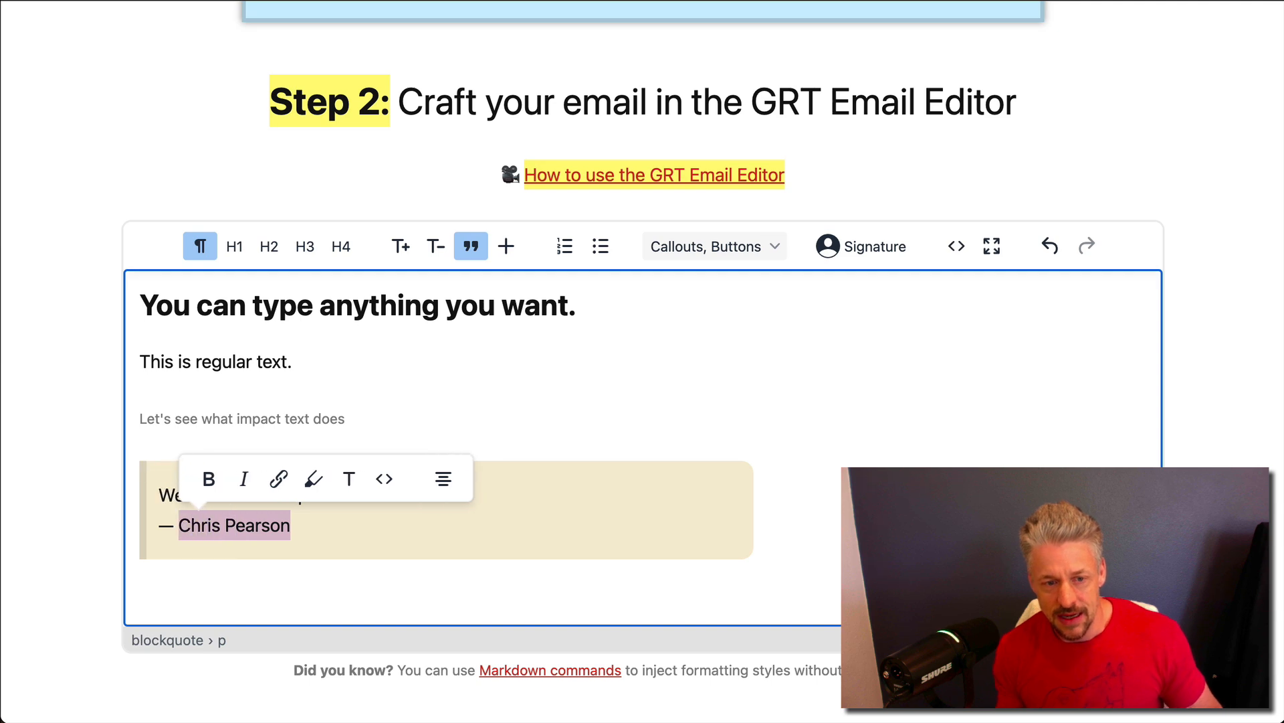
{"action": "left_click", "coordinate": [244, 478]}
{"action": "left_click", "coordinate": [507, 586]}
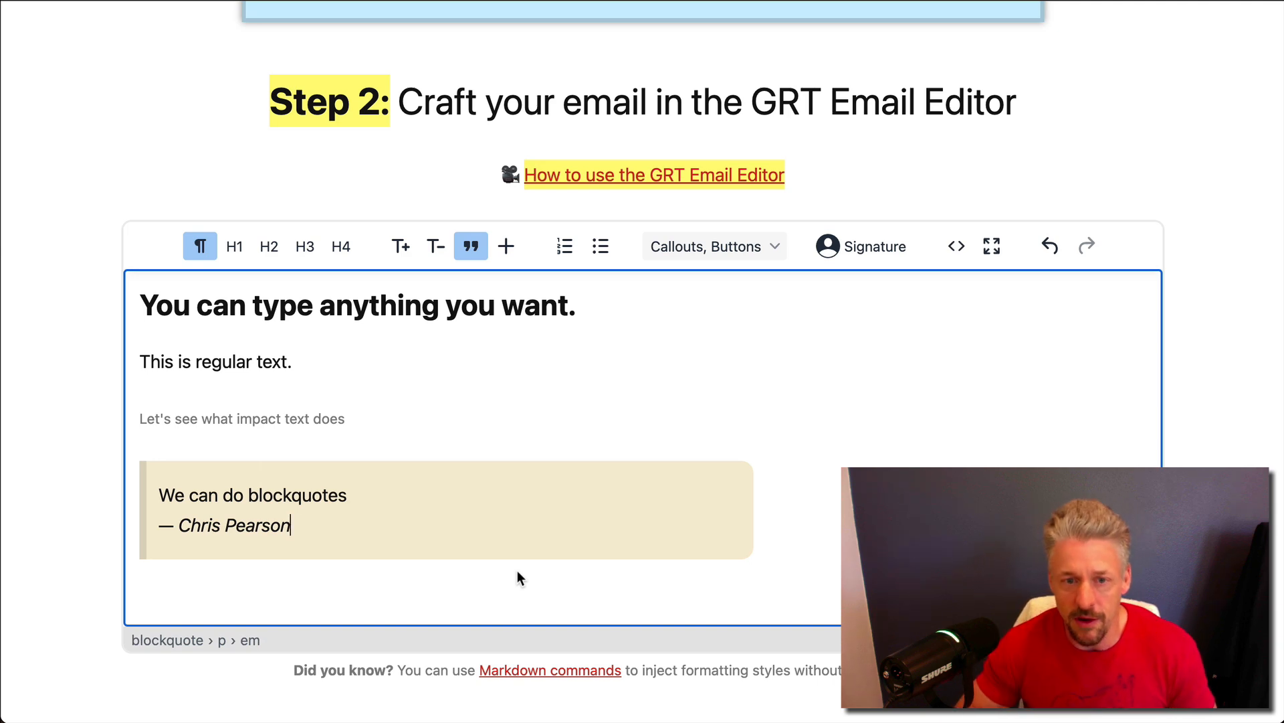
{"action": "key", "text": "Return"}
{"action": "key", "text": "Return"}
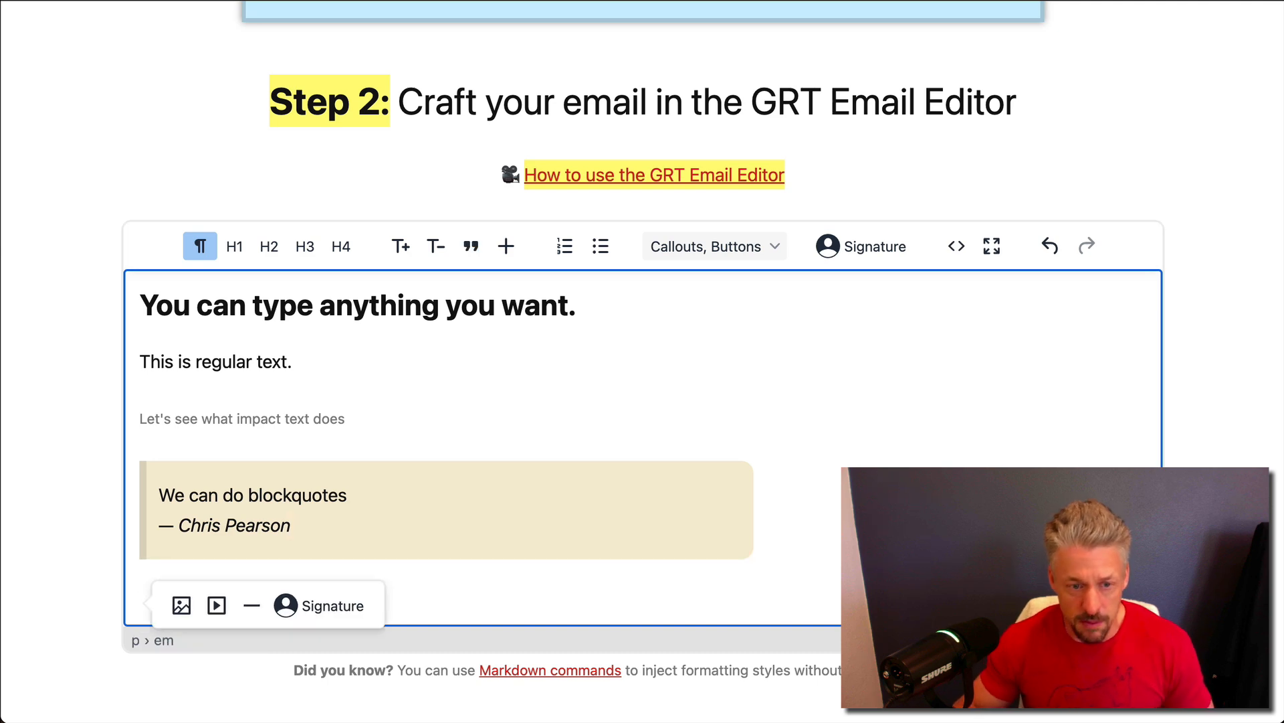
{"action": "scroll", "coordinate": [589, 508], "scroll_direction": "down", "scroll_amount": 1}
{"action": "key", "text": "BackSpace"}
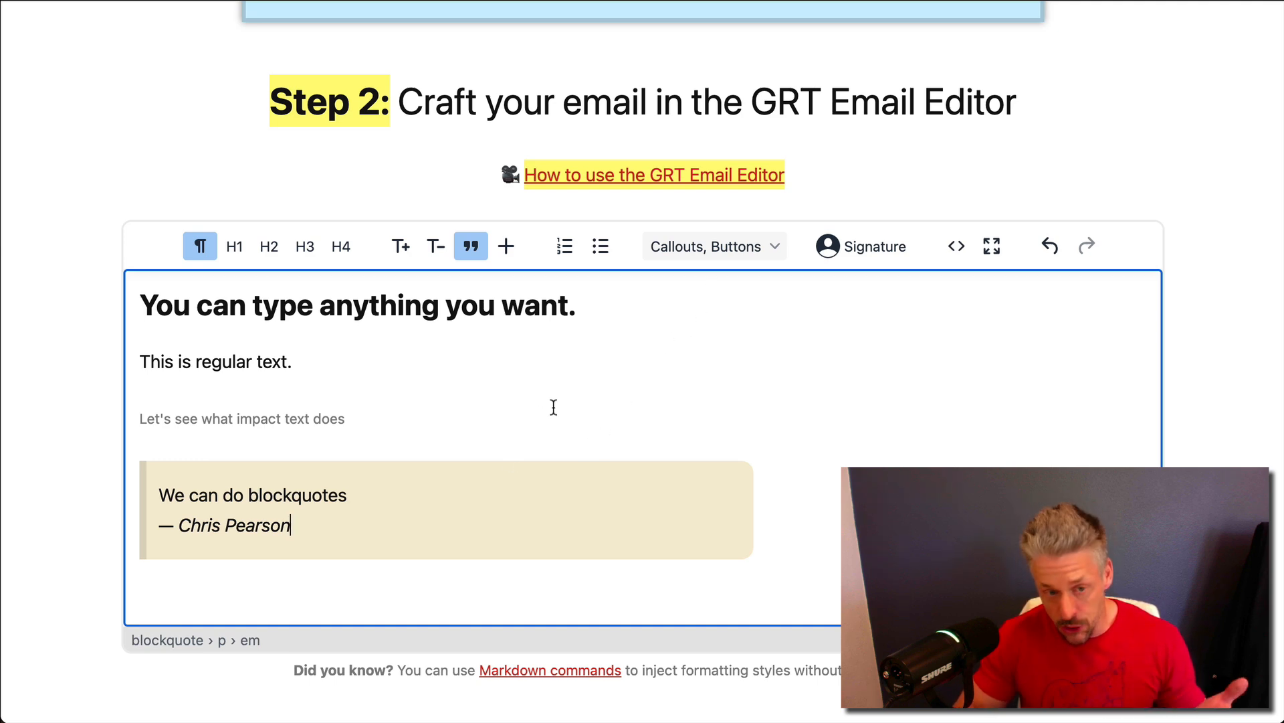
{"action": "key", "text": "Return"}
{"action": "key", "text": "BackSpace"}
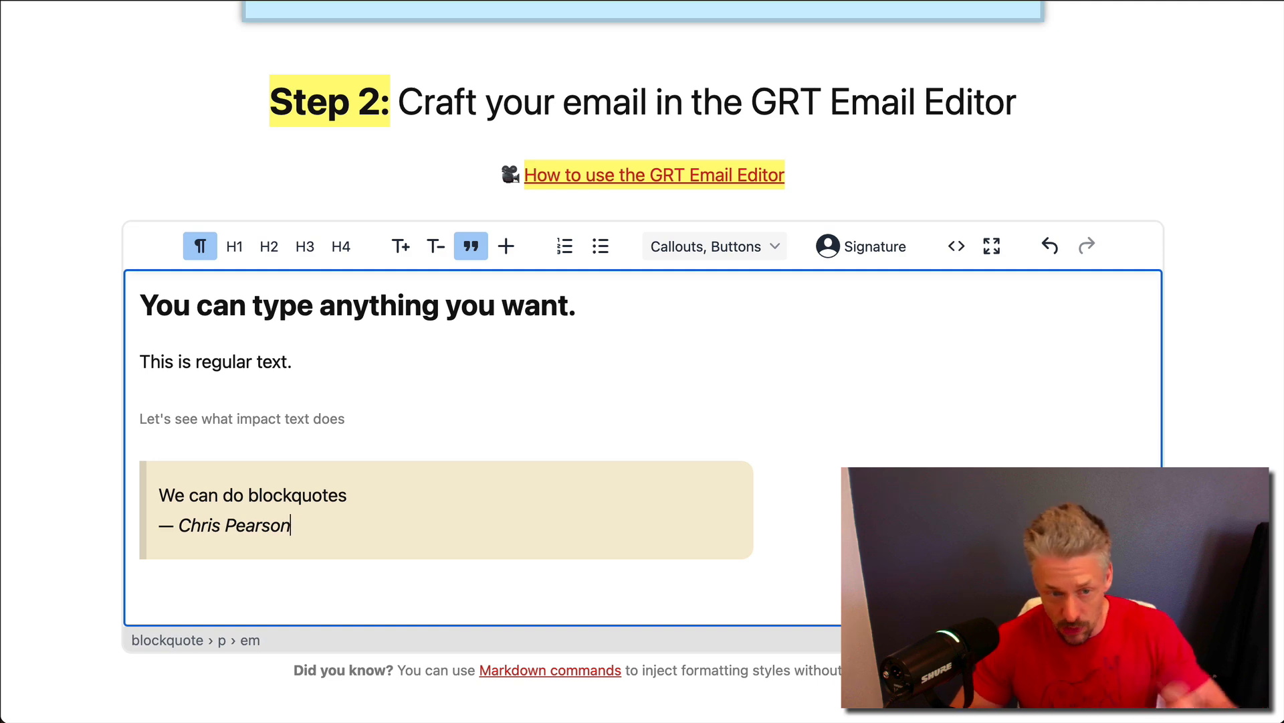
Add two paragraphs outside and below the blockquote: "Now we have room to create a new callout" and "Here is the callout text".
{"action": "key", "text": "Return"}
{"action": "key", "text": "Return"}
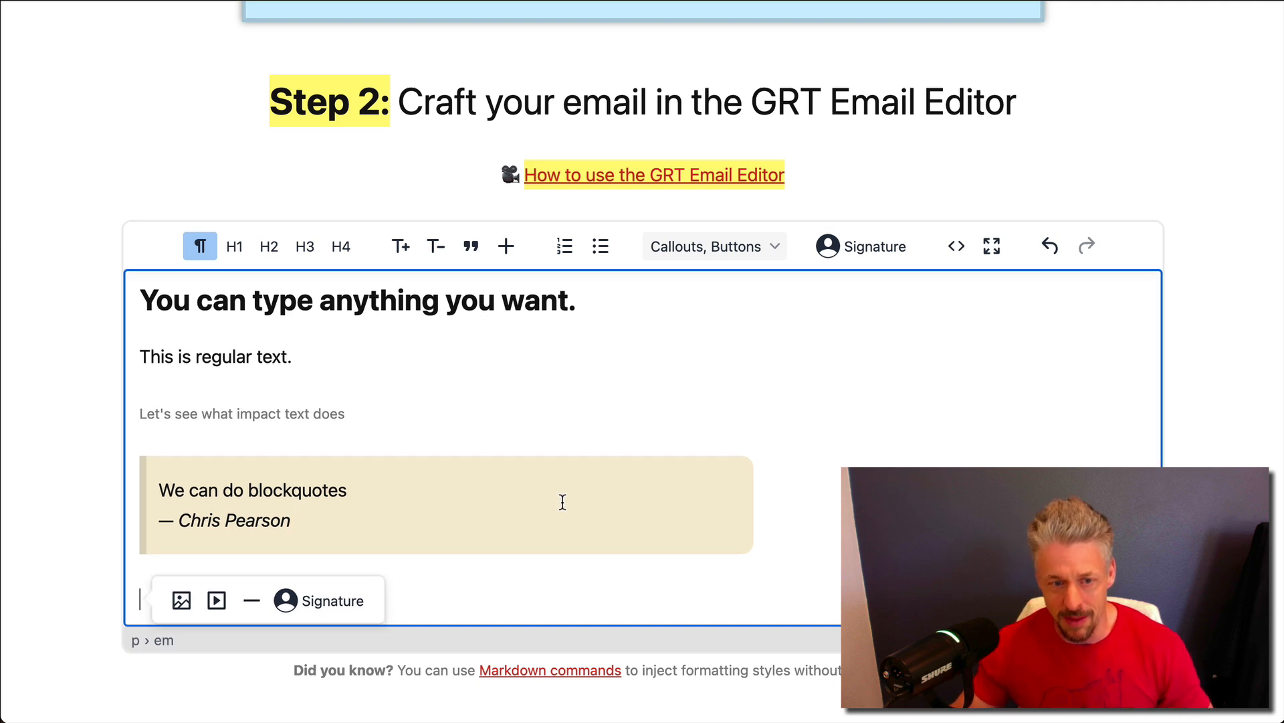
{"action": "type", "text": "Now we c"}
{"action": "key", "text": "BackSpace"}
{"action": "type", "text": "have"}
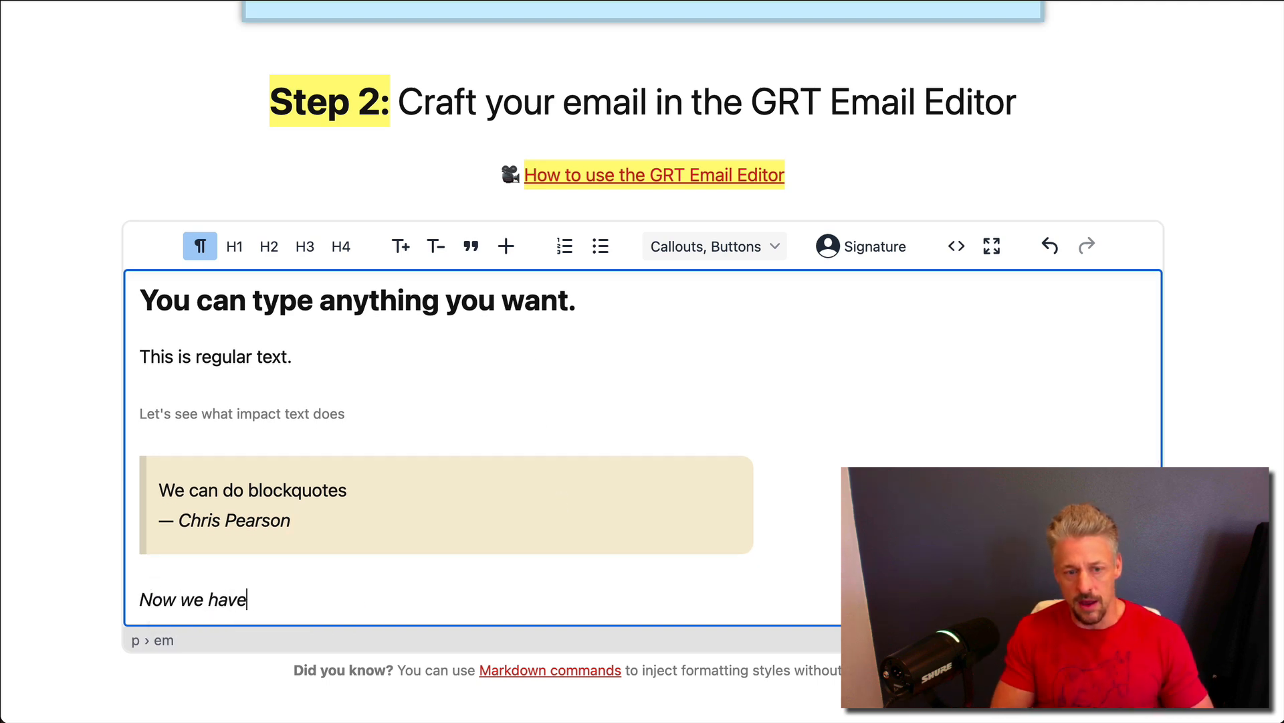
{"action": "type", "text": " room to create a new callout"}
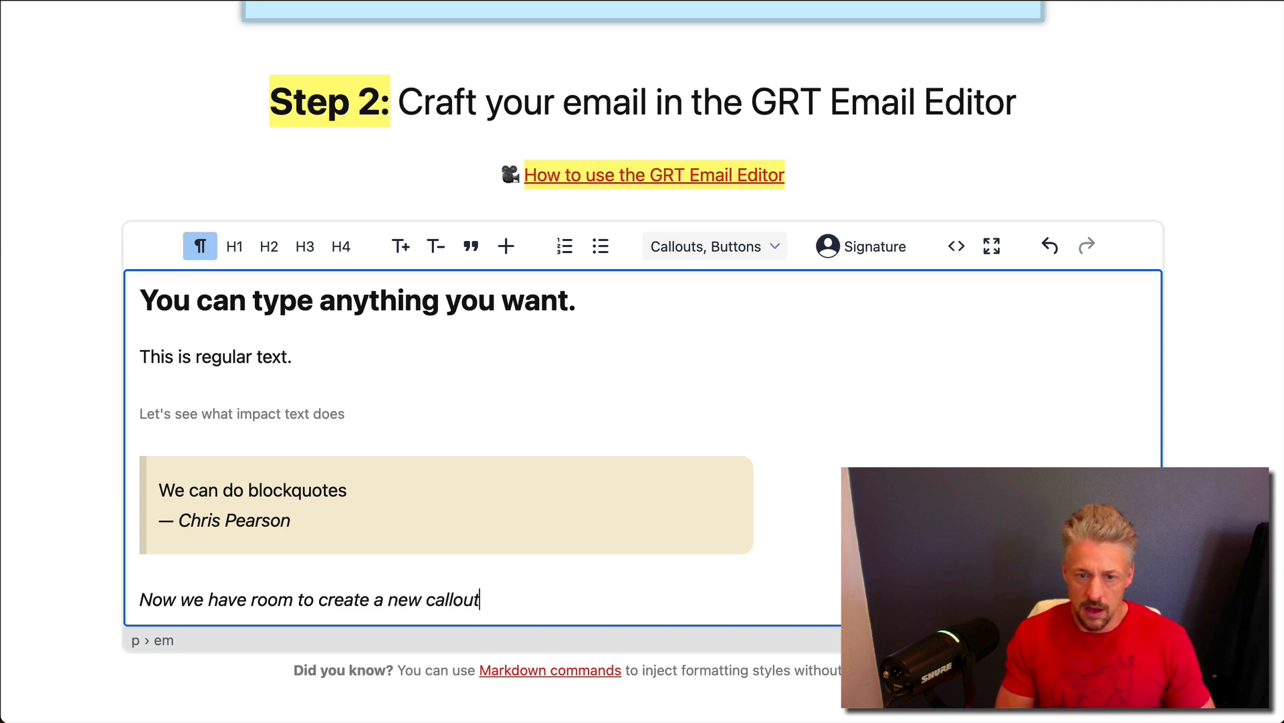
{"action": "key", "text": "Return"}
{"action": "type", "text": "Here is the callout text"}
Remove the italics from the two paragraphs below the blockquote and format both as a Note Callout.
{"action": "left_click_drag", "start_coordinate": [320, 611], "coordinate": [144, 560]}
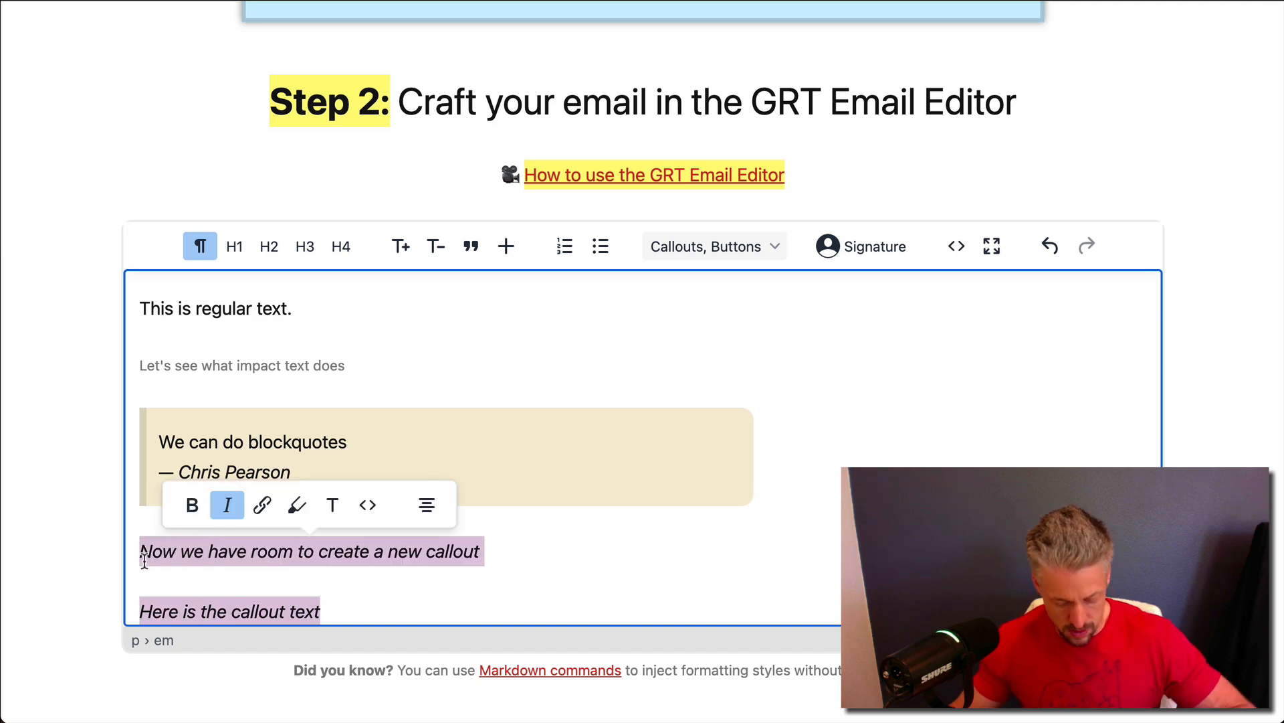
{"action": "key", "text": "super+i"}
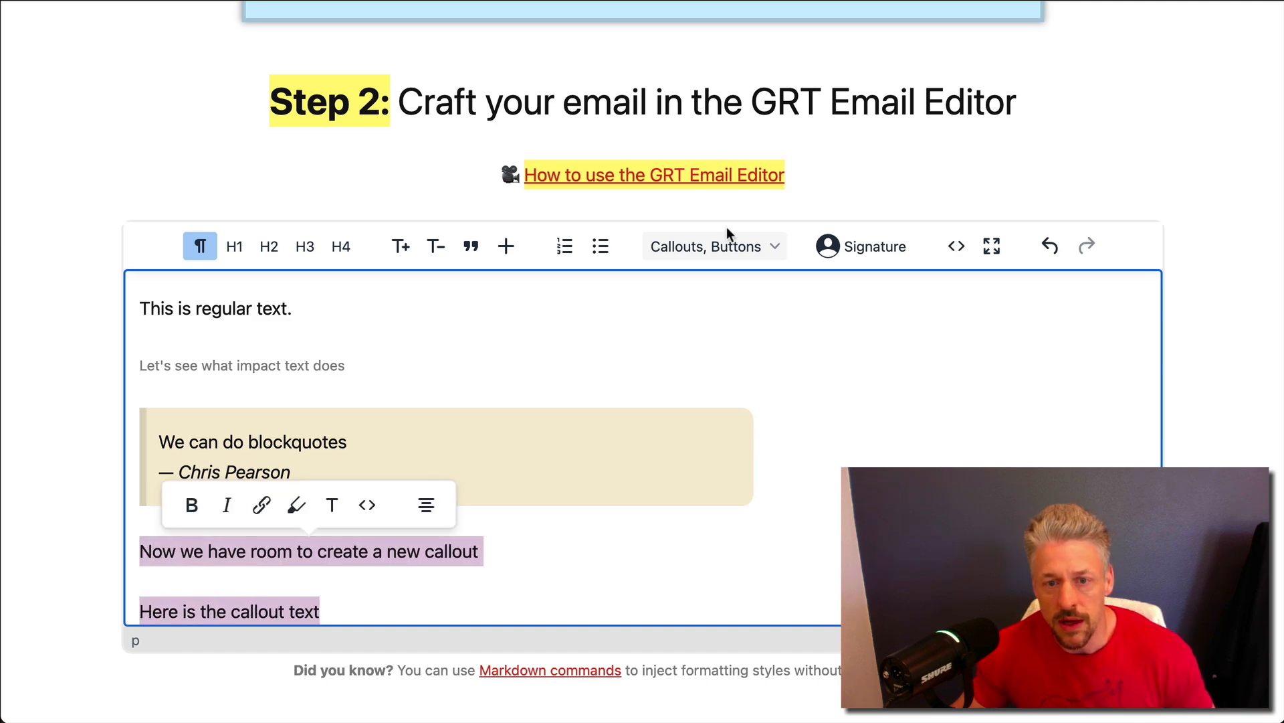
{"action": "left_click", "coordinate": [722, 243]}
{"action": "mouse_move", "coordinate": [774, 280]}
{"action": "left_click", "coordinate": [834, 362]}
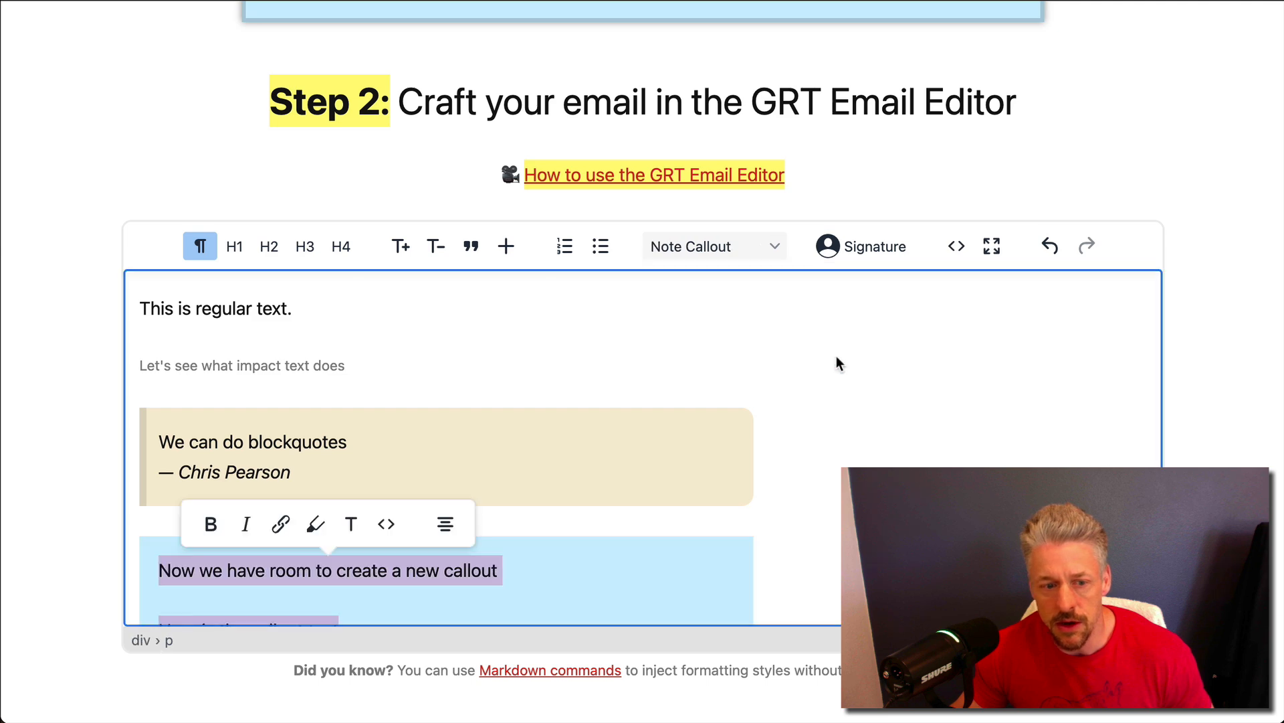
{"action": "left_click", "coordinate": [521, 560]}
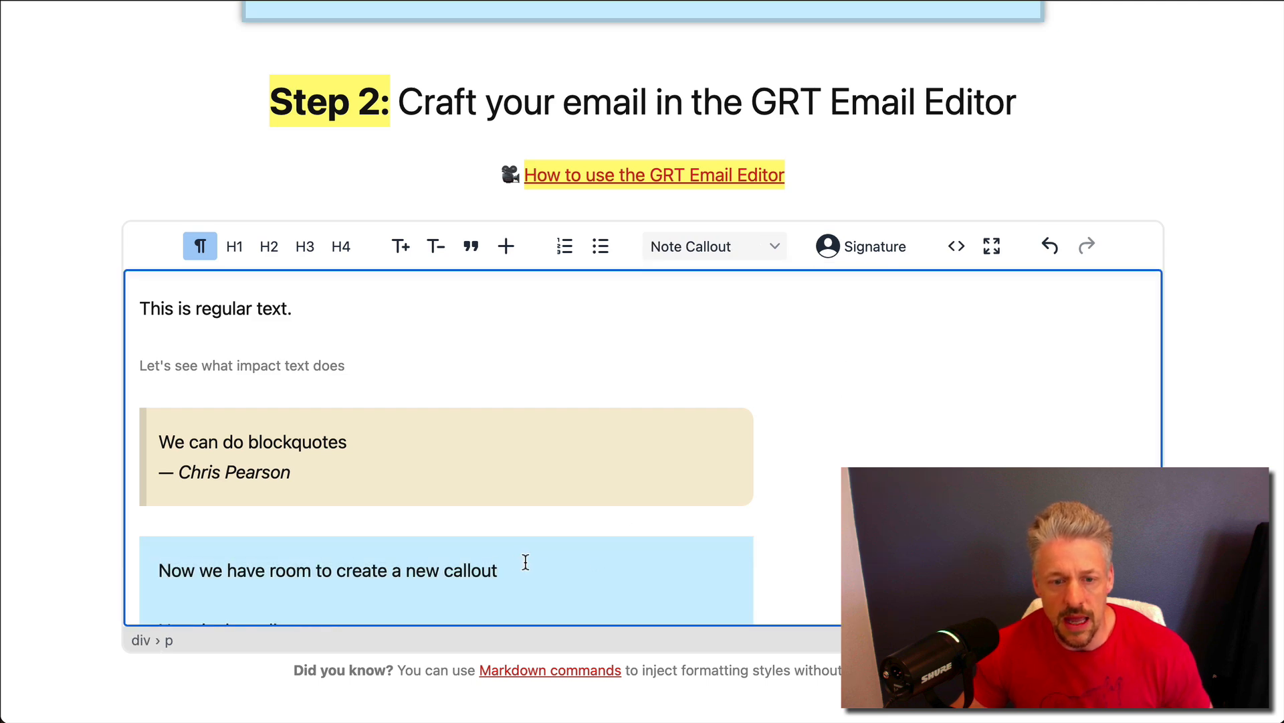
Format the callout's first line, "Now we have room to create a new callout", as an H3 heading.
{"action": "left_click_drag", "start_coordinate": [516, 565], "coordinate": [155, 569]}
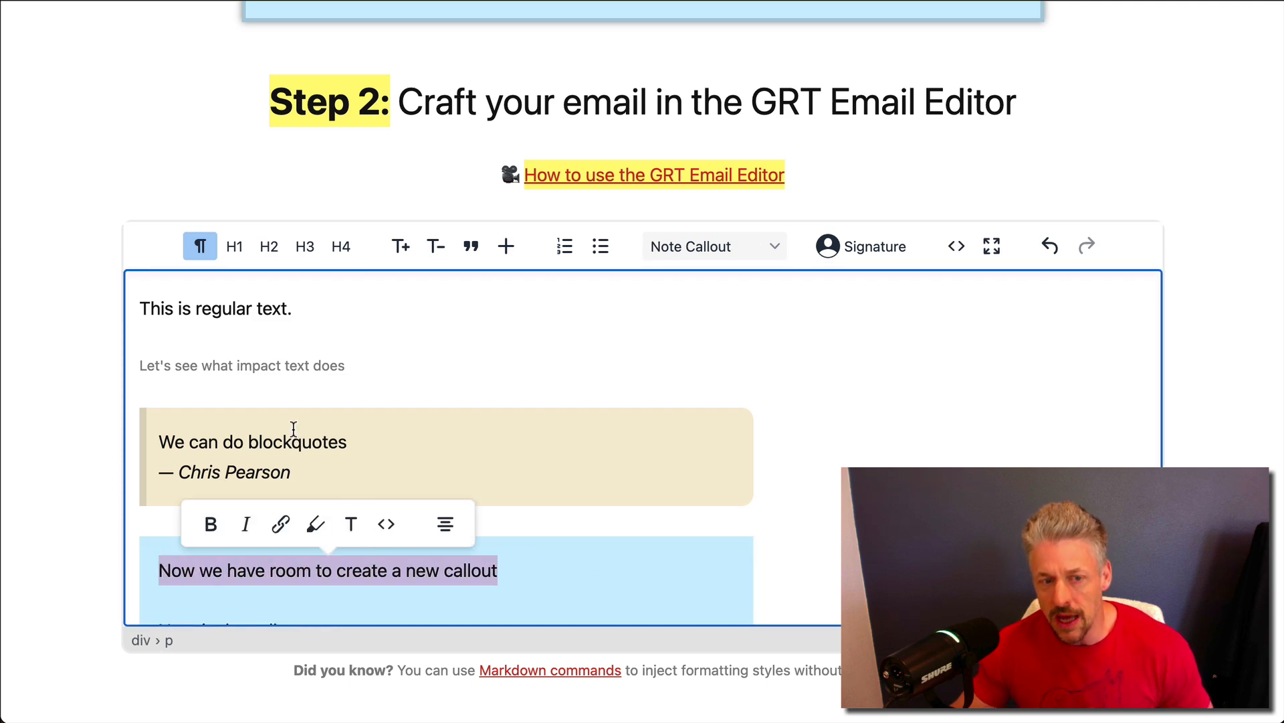
{"action": "left_click", "coordinate": [296, 249]}
{"action": "left_click", "coordinate": [640, 571]}
{"action": "scroll", "coordinate": [640, 572], "scroll_direction": "down", "scroll_amount": 1}
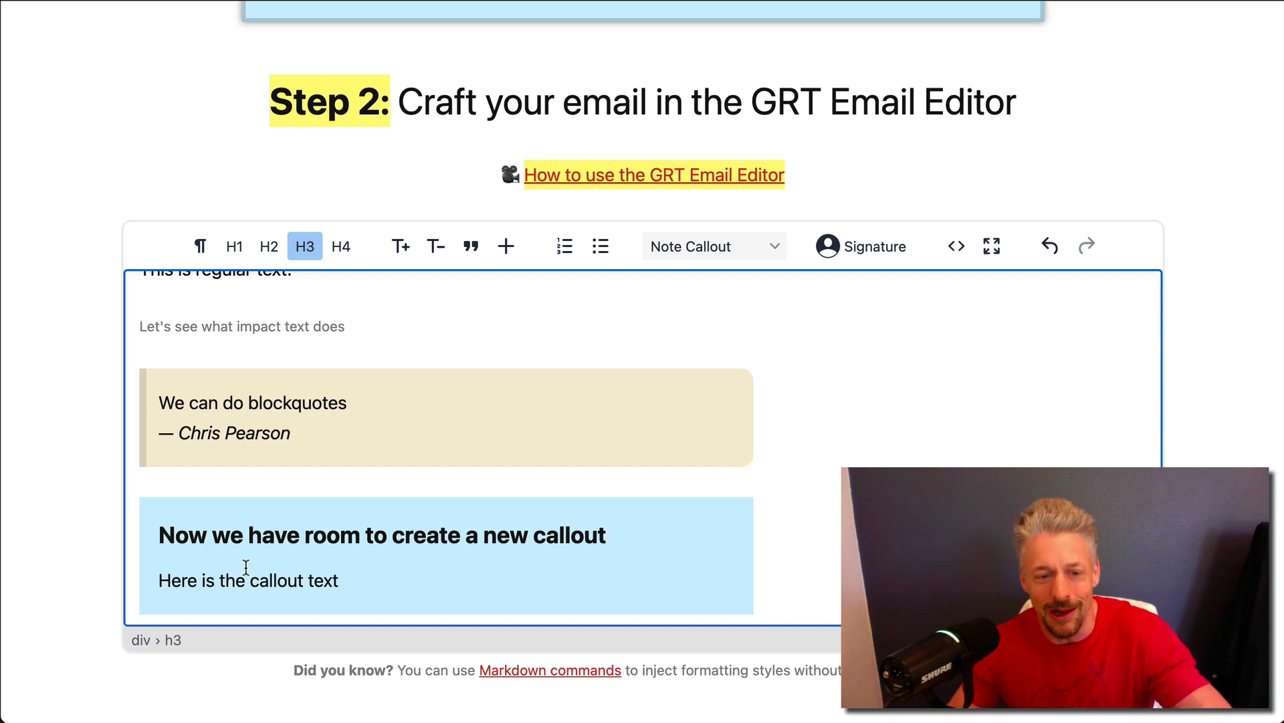
Add the paragraph "A button like this" below "Here is the callout text" inside the callout.
{"action": "left_click", "coordinate": [340, 581]}
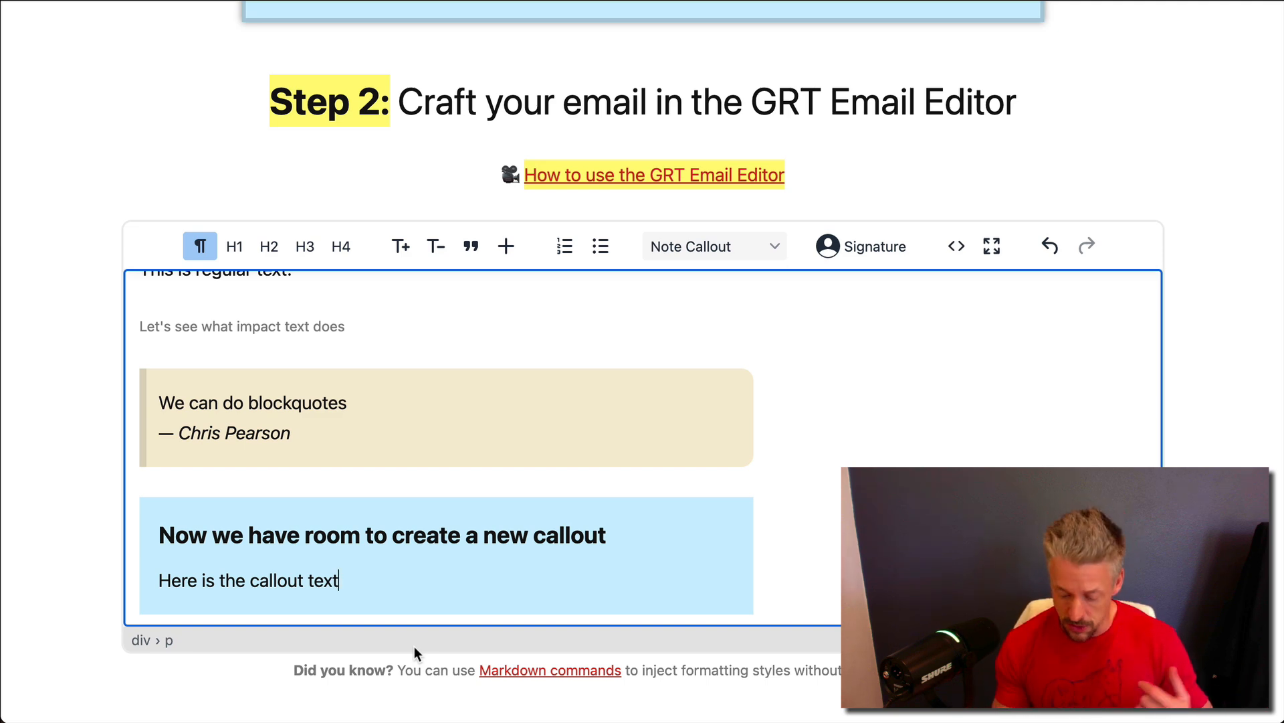
{"action": "key", "text": "Return"}
{"action": "type", "text": "A button like this"}
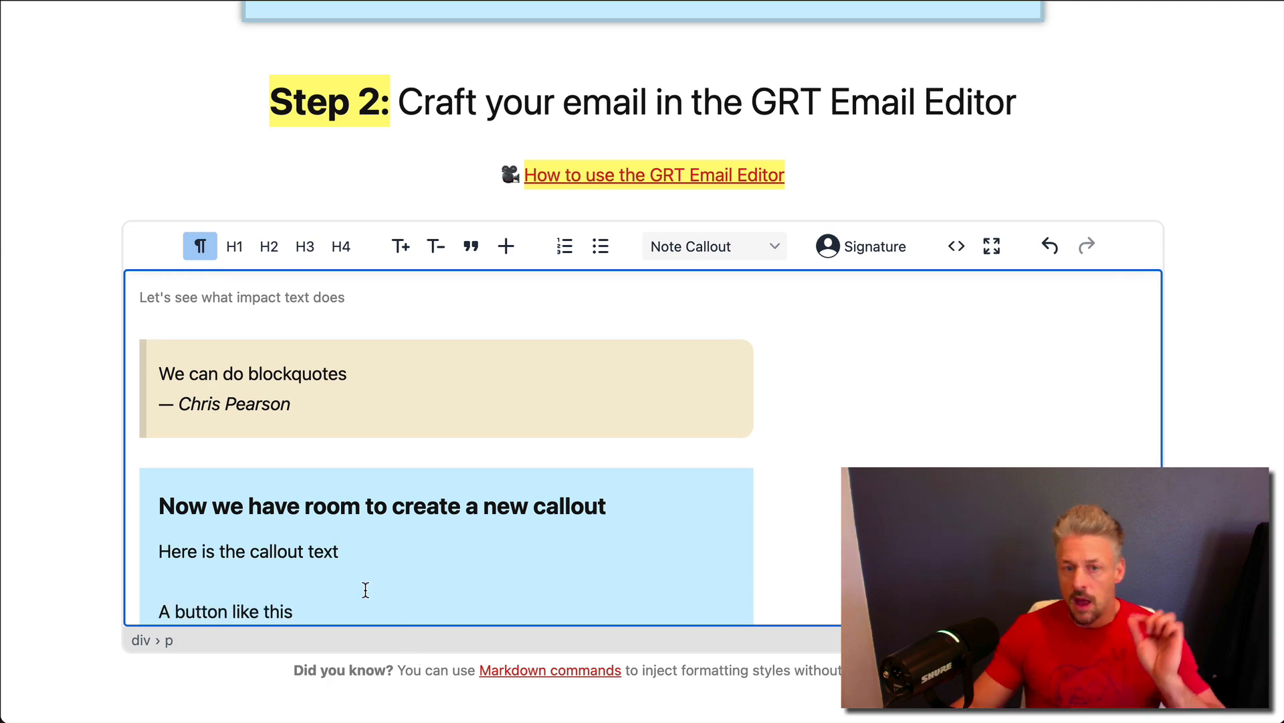
{"action": "scroll", "coordinate": [365, 589], "scroll_direction": "down", "scroll_amount": 1}
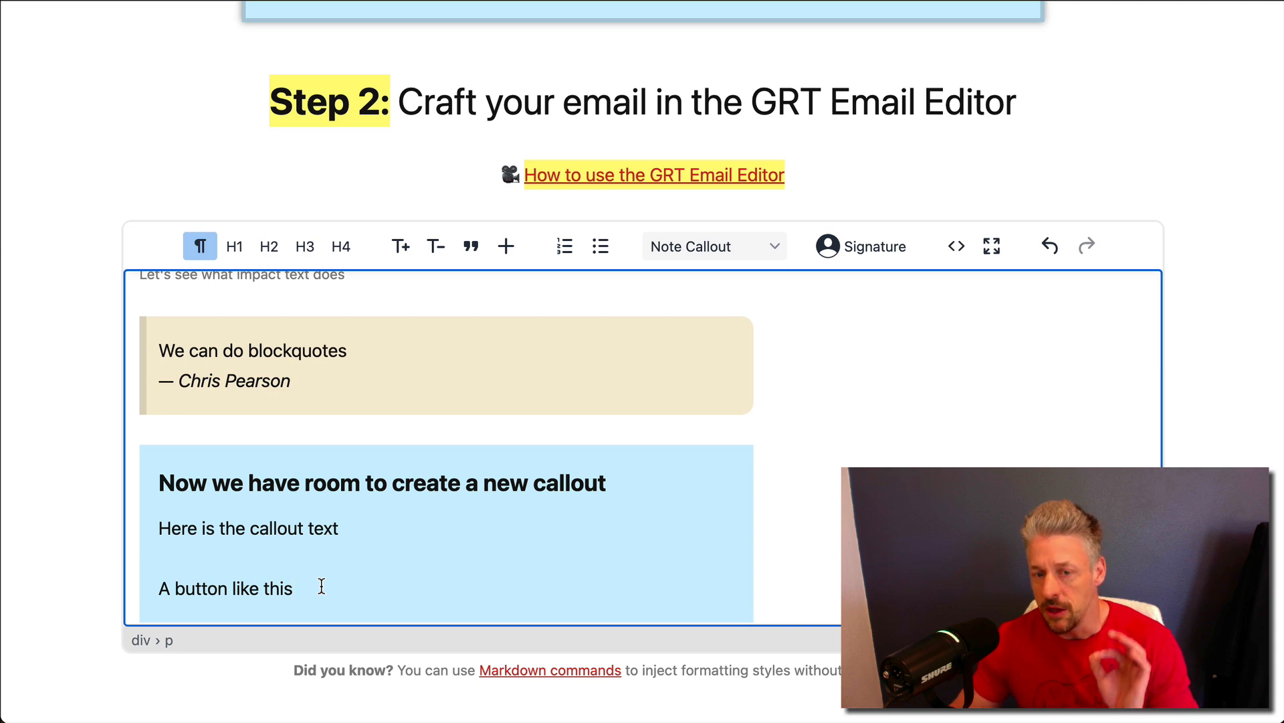
{"action": "left_click_drag", "start_coordinate": [266, 588], "coordinate": [162, 582]}
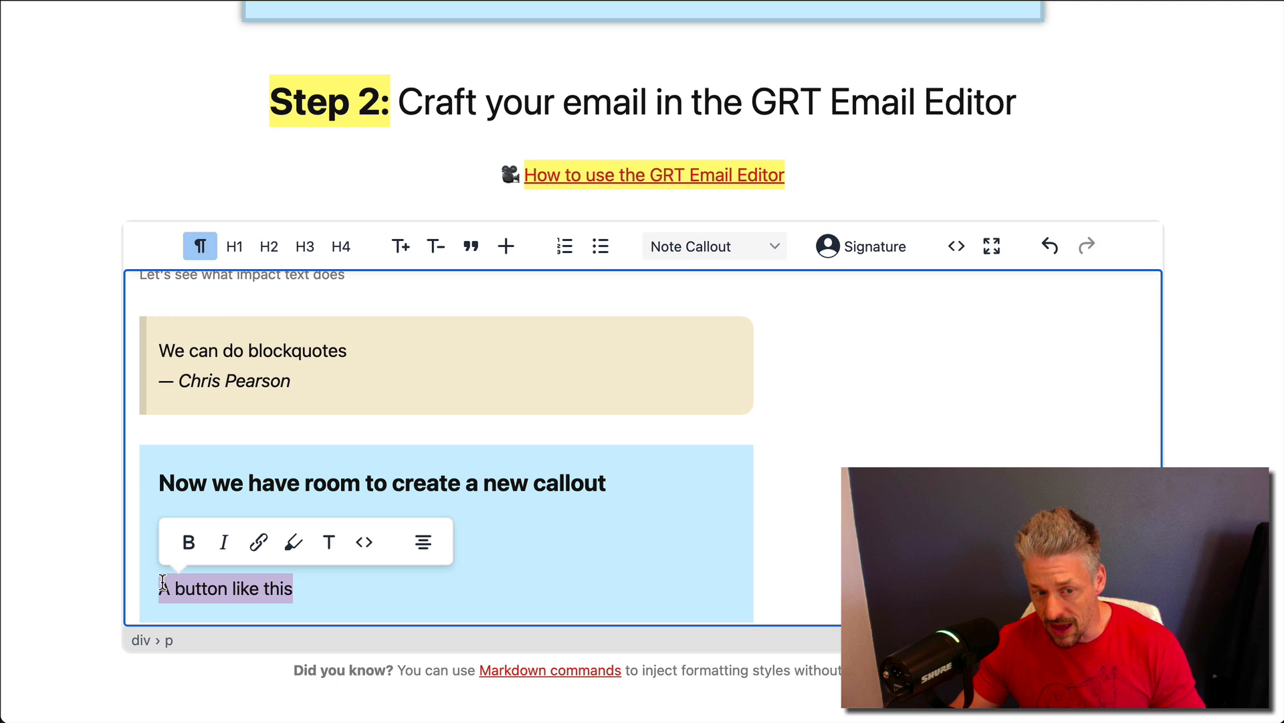
{"action": "left_click", "coordinate": [265, 546]}
{"action": "type", "text": "https"}
{"action": "key", "text": "Down"}
{"action": "key", "text": "Down"}
{"action": "key", "text": "Up"}
{"action": "key", "text": "Up"}
{"action": "key", "text": "Return"}
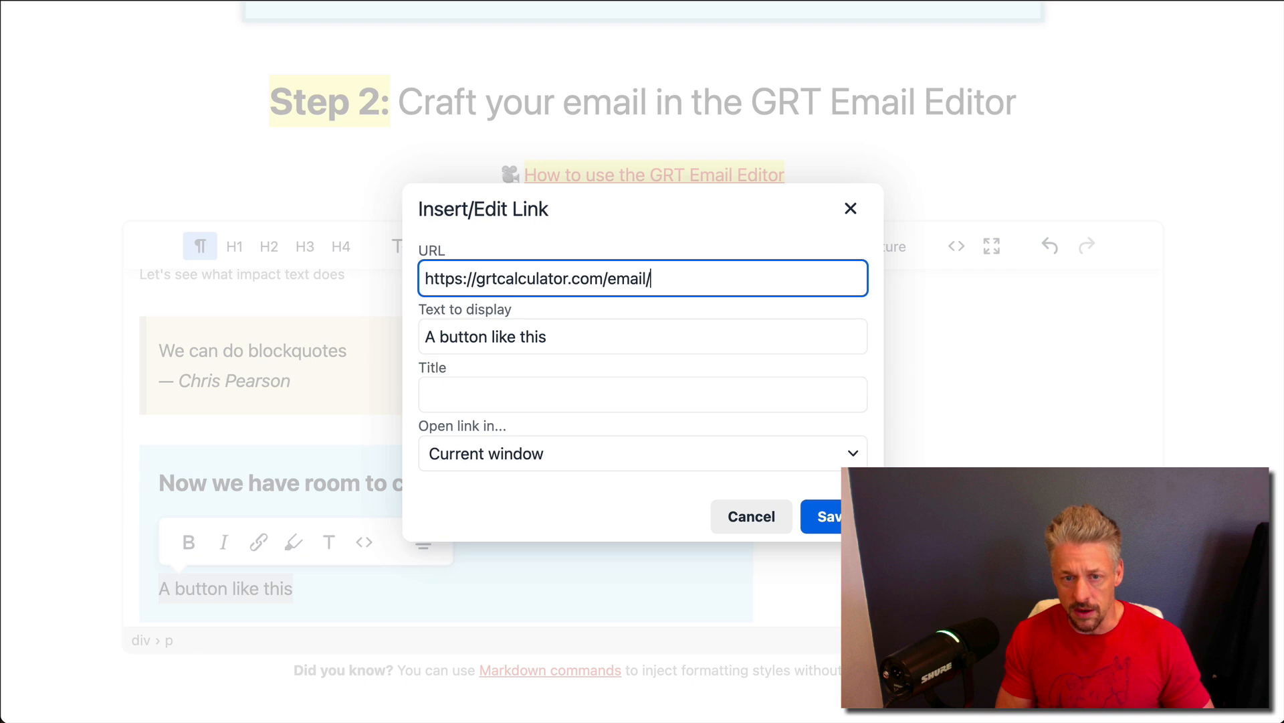
{"action": "key", "text": "Return"}
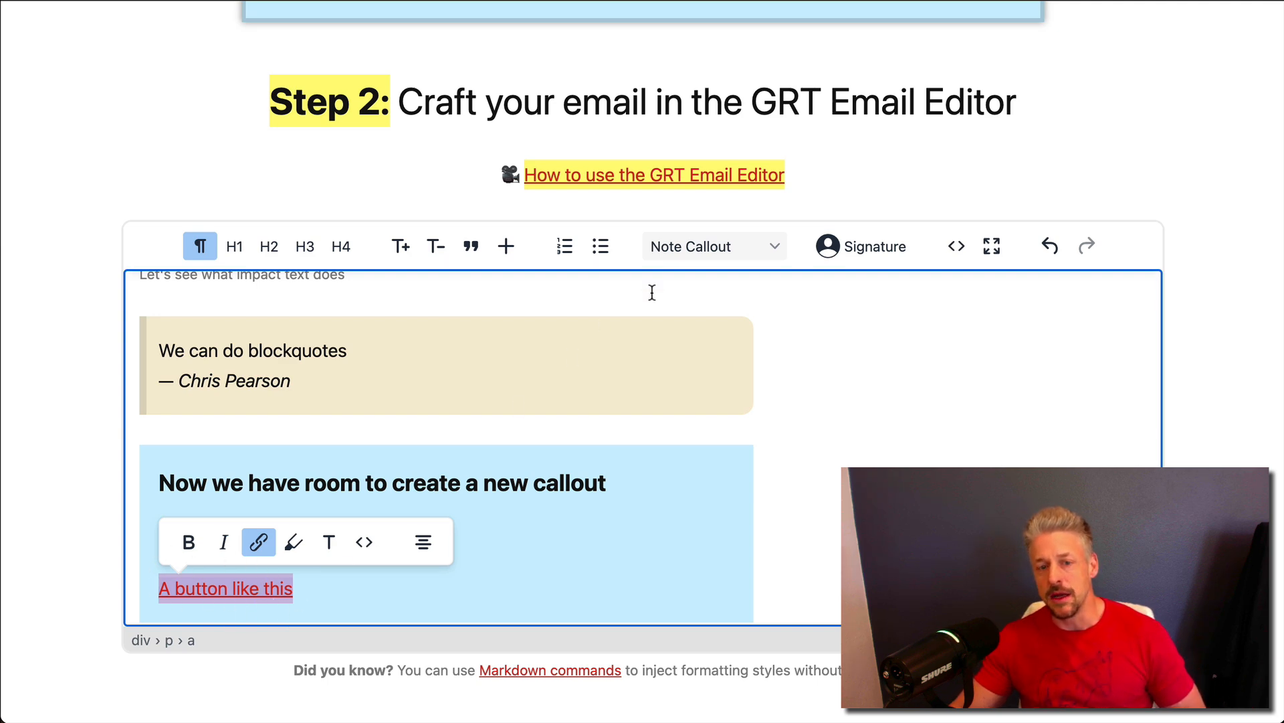
Style the "A button like this" link as an Update Button and start a new paragraph below the callout.
{"action": "left_click", "coordinate": [722, 249]}
{"action": "mouse_move", "coordinate": [706, 325]}
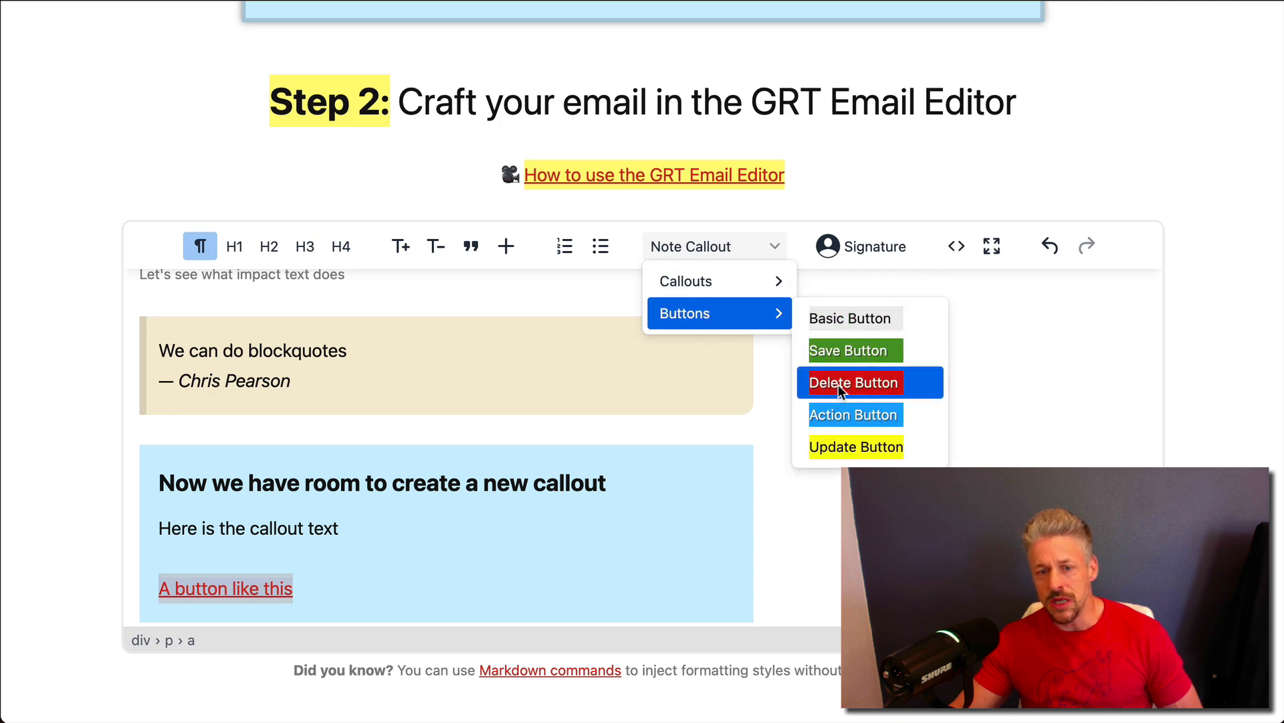
{"action": "left_click", "coordinate": [857, 447]}
{"action": "left_click", "coordinate": [674, 568]}
{"action": "scroll", "coordinate": [656, 572], "scroll_direction": "down", "scroll_amount": 1}
{"action": "key", "text": "Right"}
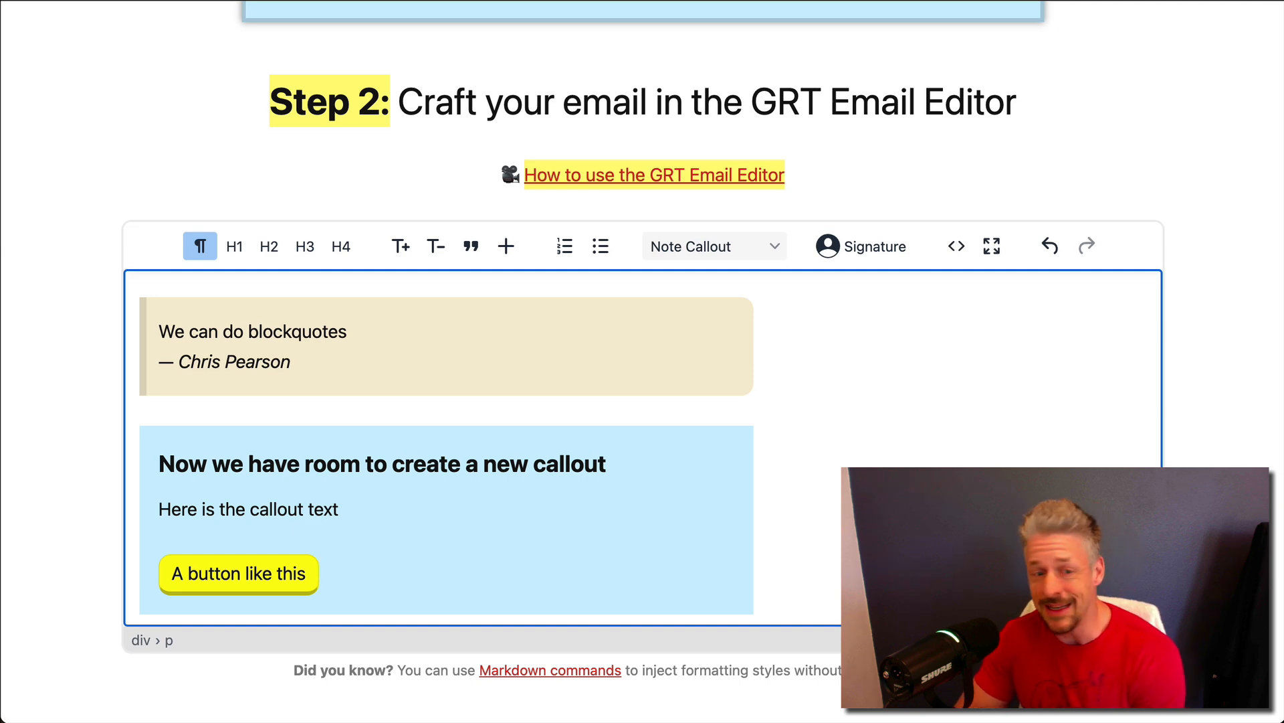
{"action": "key", "text": "Return"}
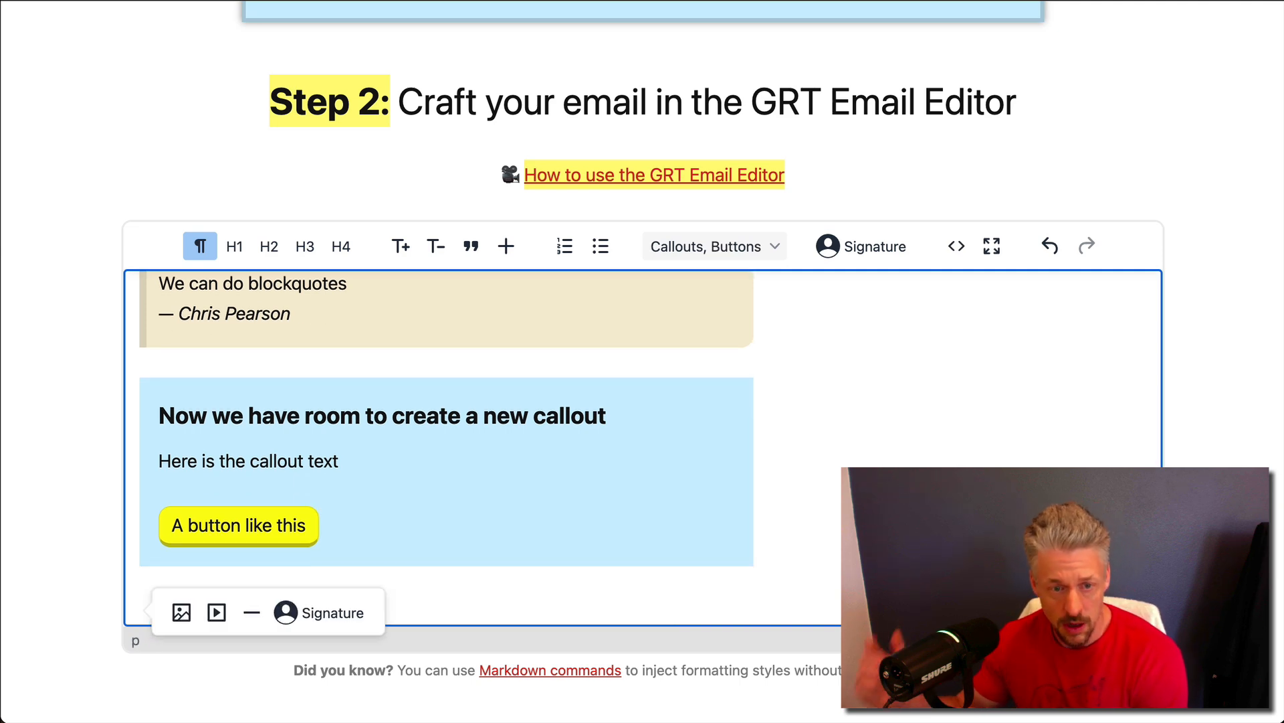
Try numbered list and bullet list formatting on the empty paragraph below the callout.
{"action": "scroll", "coordinate": [562, 544], "scroll_direction": "down", "scroll_amount": 1}
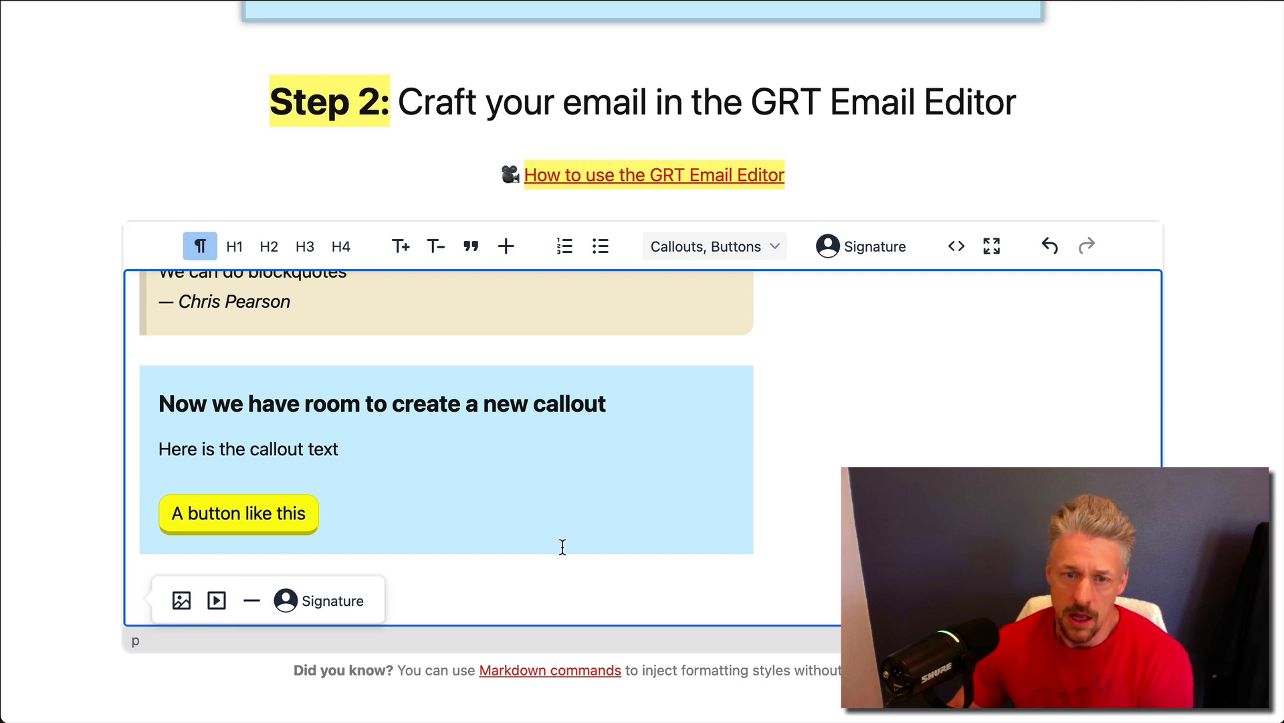
{"action": "left_click", "coordinate": [568, 250]}
{"action": "left_click", "coordinate": [605, 247]}
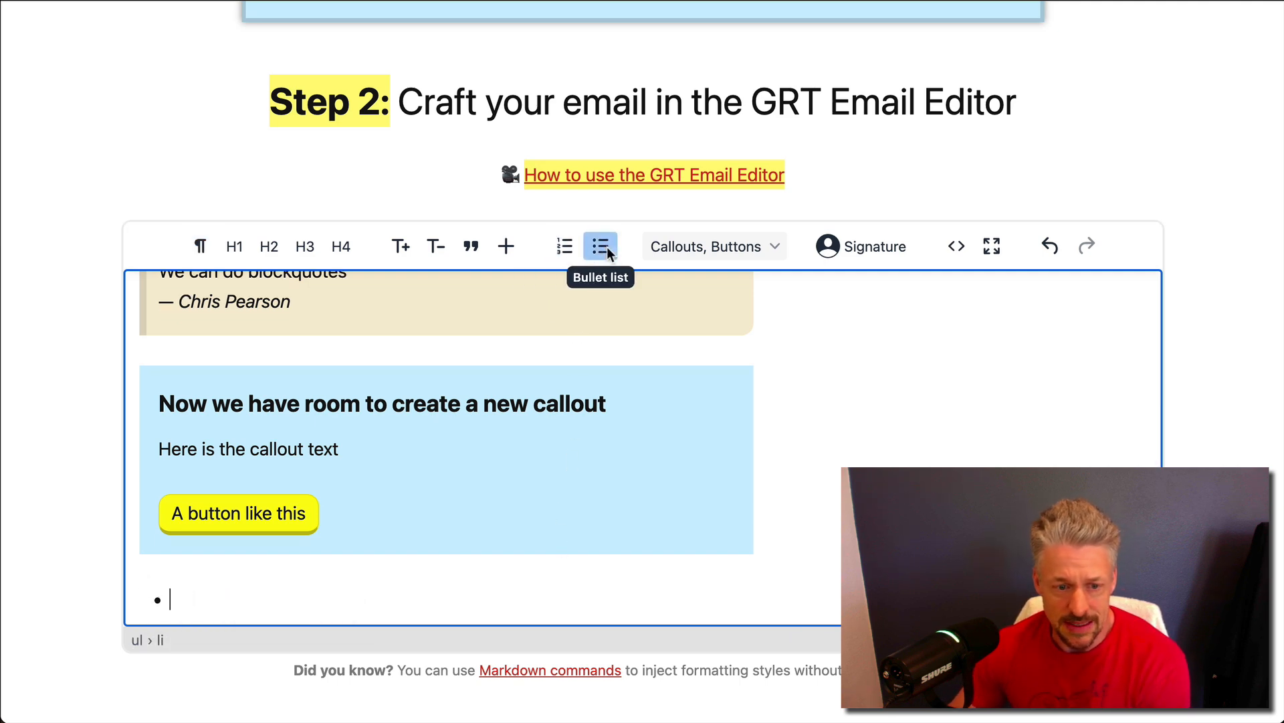
{"action": "left_click", "coordinate": [602, 258]}
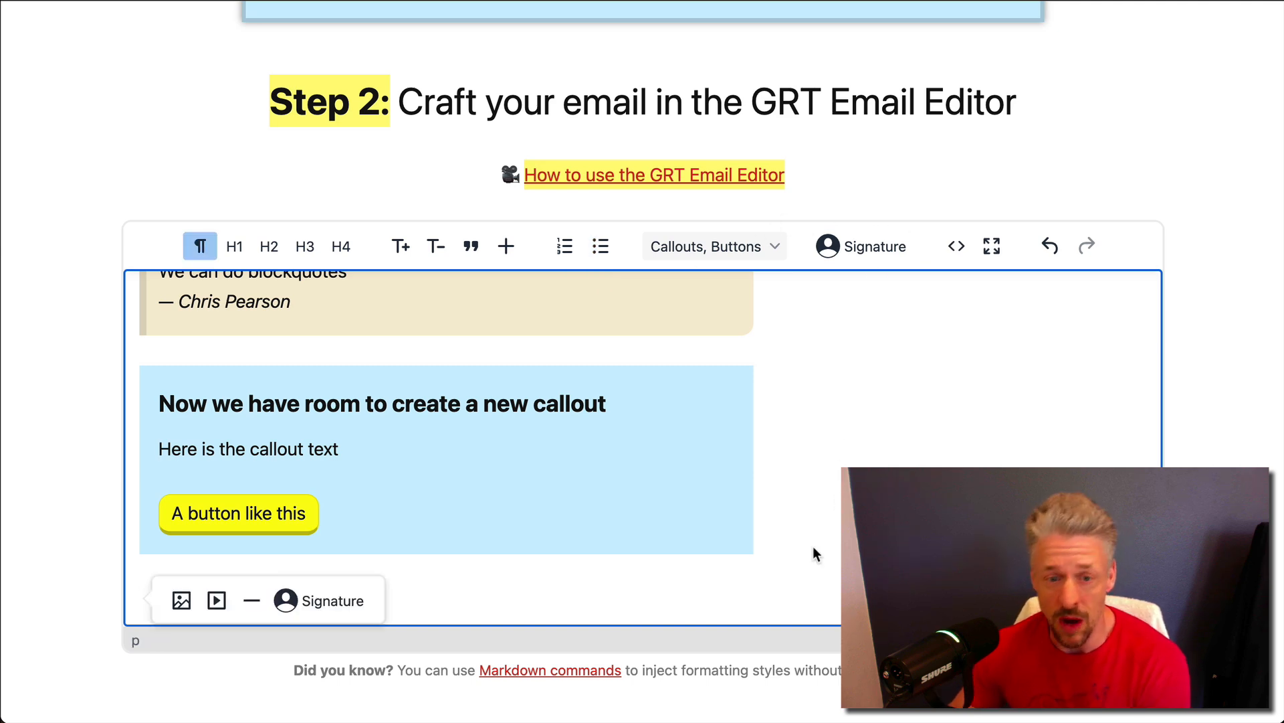
Write the postscript "P.S. This is my post script; thank you for reading" below the callout, with only "P.S." in bold.
{"action": "scroll", "coordinate": [813, 547], "scroll_direction": "down", "scroll_amount": 1}
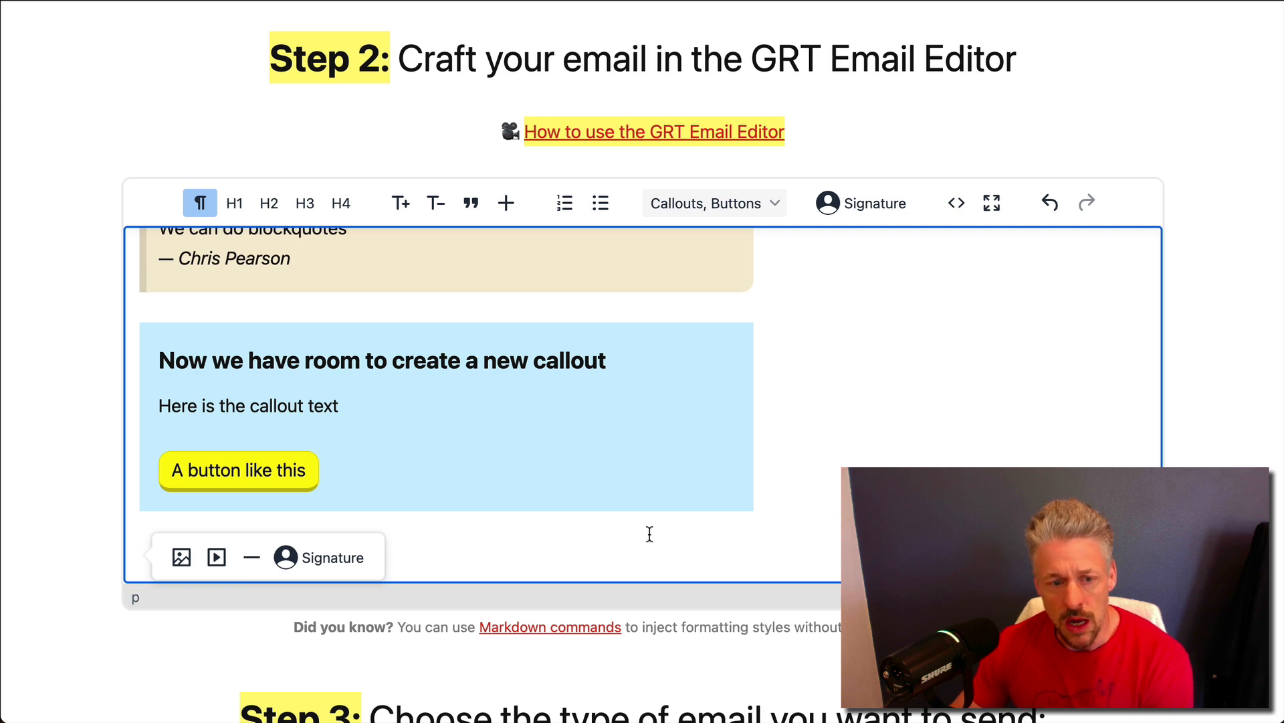
{"action": "scroll", "coordinate": [496, 476], "scroll_direction": "up", "scroll_amount": 5}
{"action": "scroll", "coordinate": [498, 475], "scroll_direction": "down", "scroll_amount": 5}
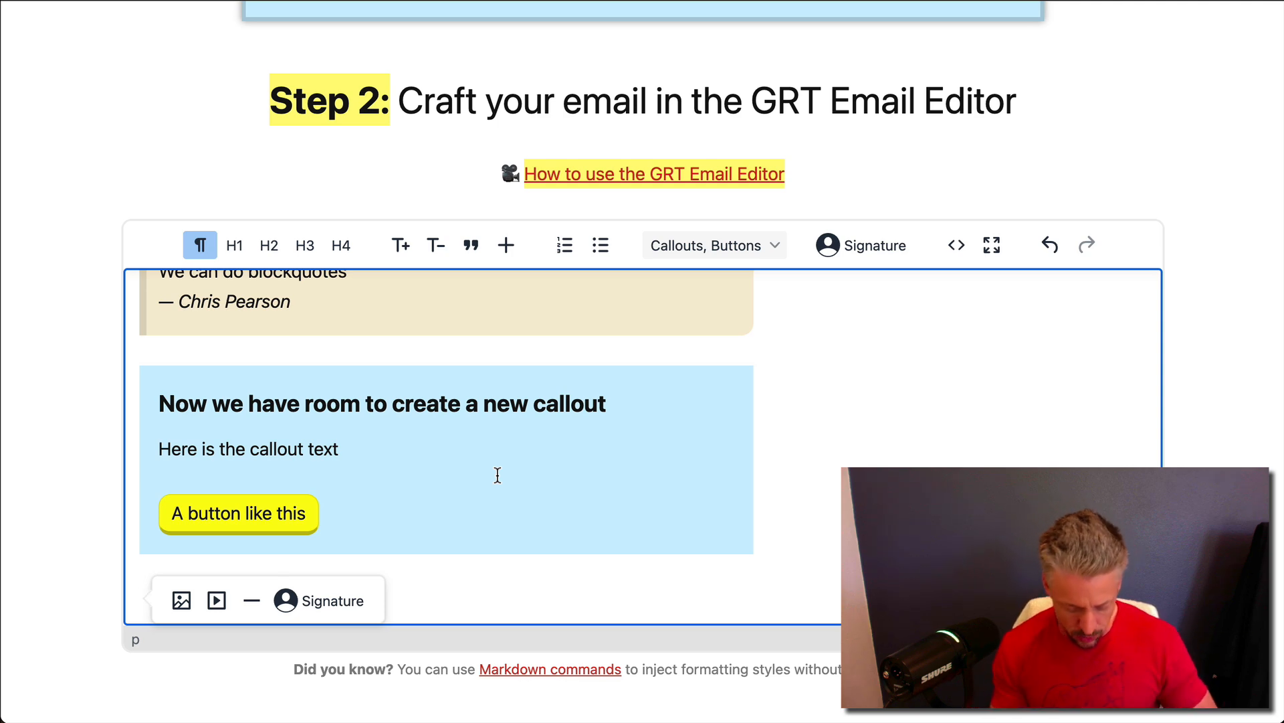
{"action": "key", "text": "super+b"}
{"action": "type", "text": "P.S"}
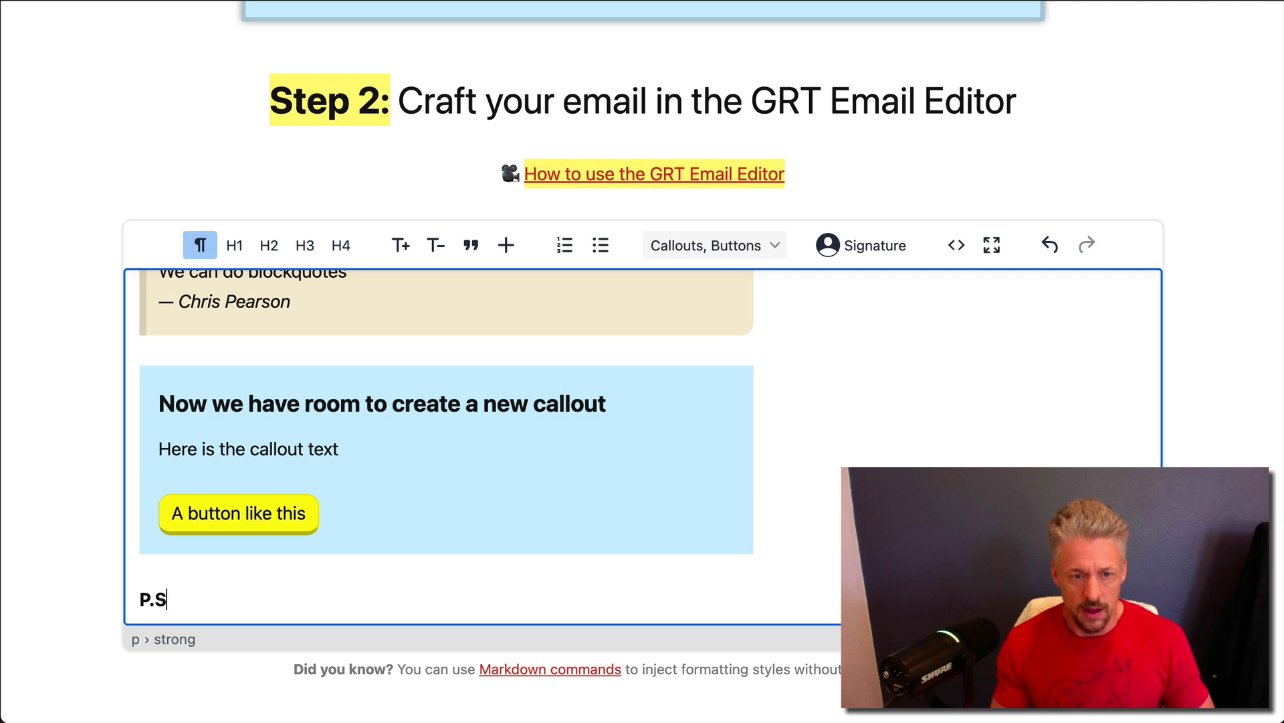
{"action": "type", "text": "."}
{"action": "key", "text": "super+b"}
{"action": "type", "text": "This is m"}
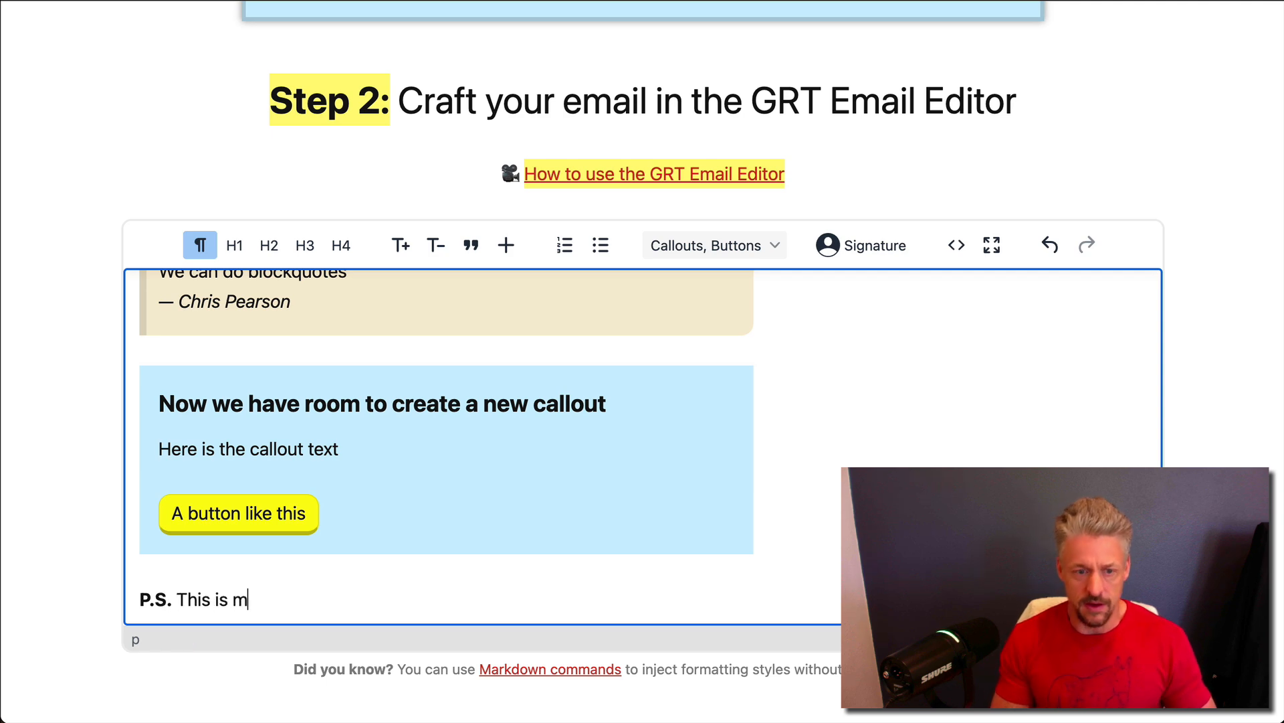
{"action": "type", "text": "y post script"}
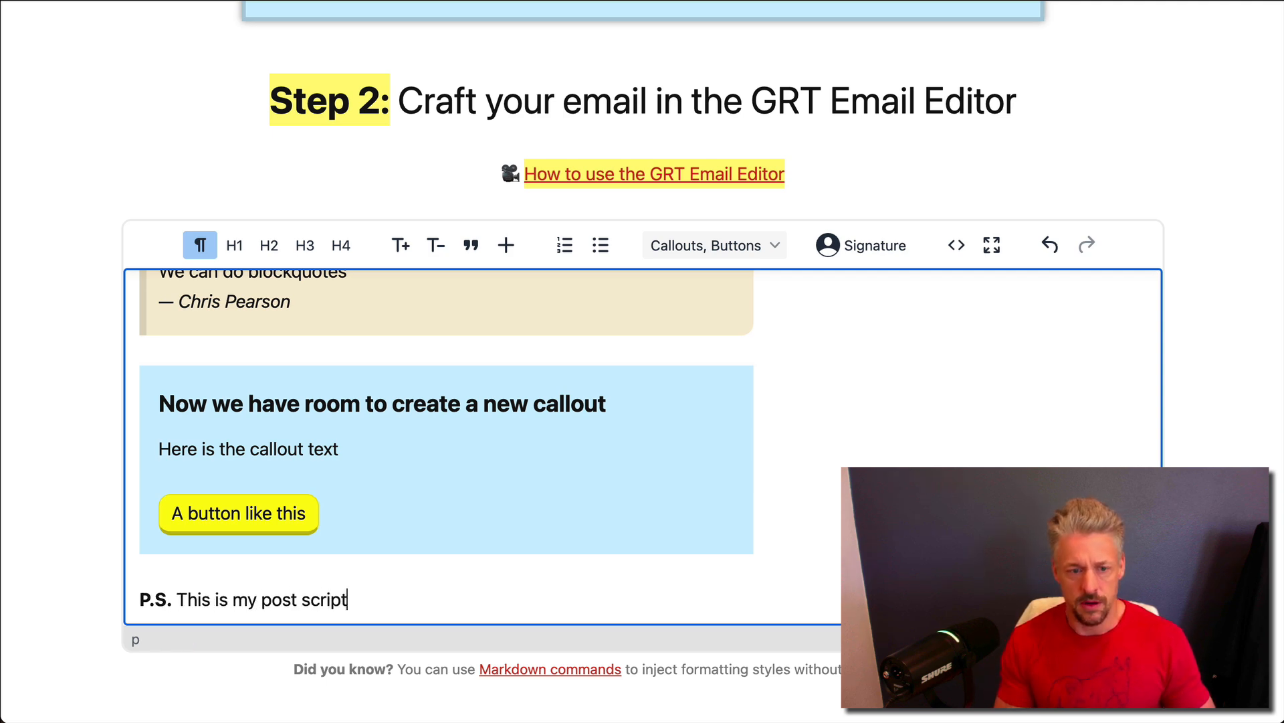
{"action": "type", "text": "; than k yoyu fo"}
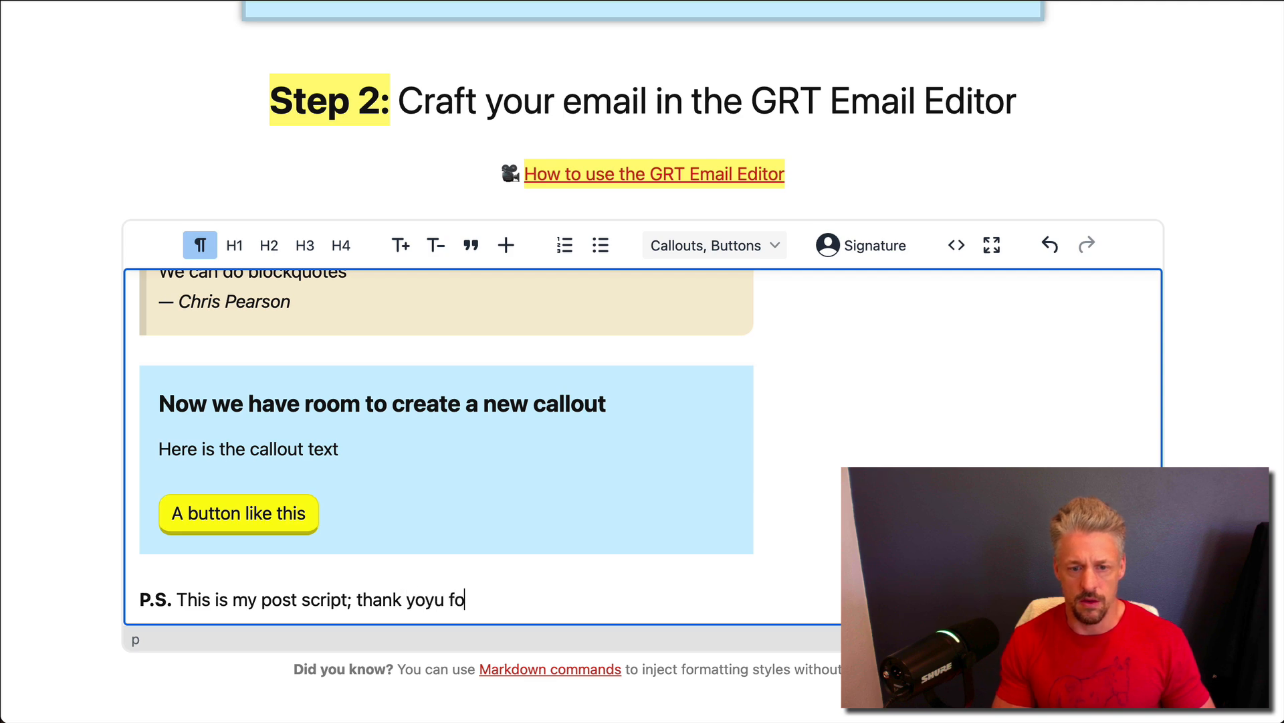
{"action": "key", "text": "BackSpace"}
{"action": "key", "text": "BackSpace"}
{"action": "key", "text": "BackSpace"}
{"action": "type", "text": "u"}
{"action": "key", "text": "BackSpace"}
{"action": "type", "text": "ou for reading"}
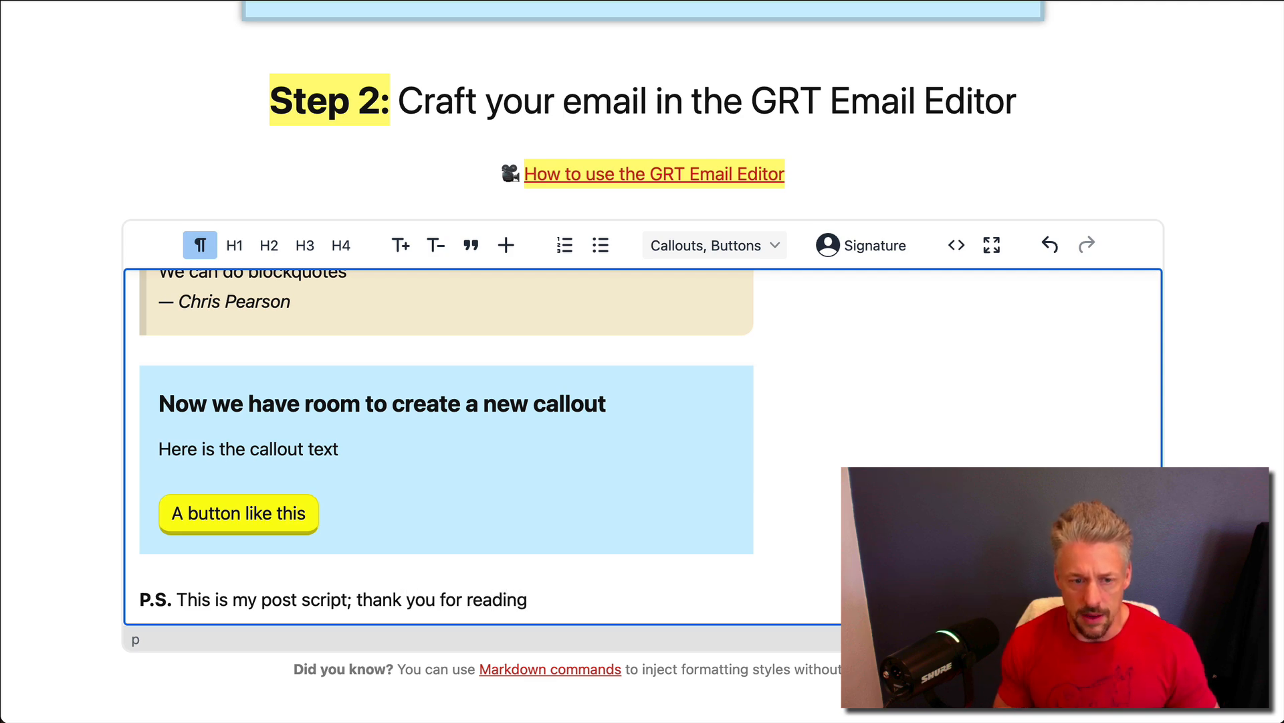
Insert an empty paragraph between the callout and the P.S. line.
{"action": "key", "text": "Up"}
{"action": "key", "text": "Right"}
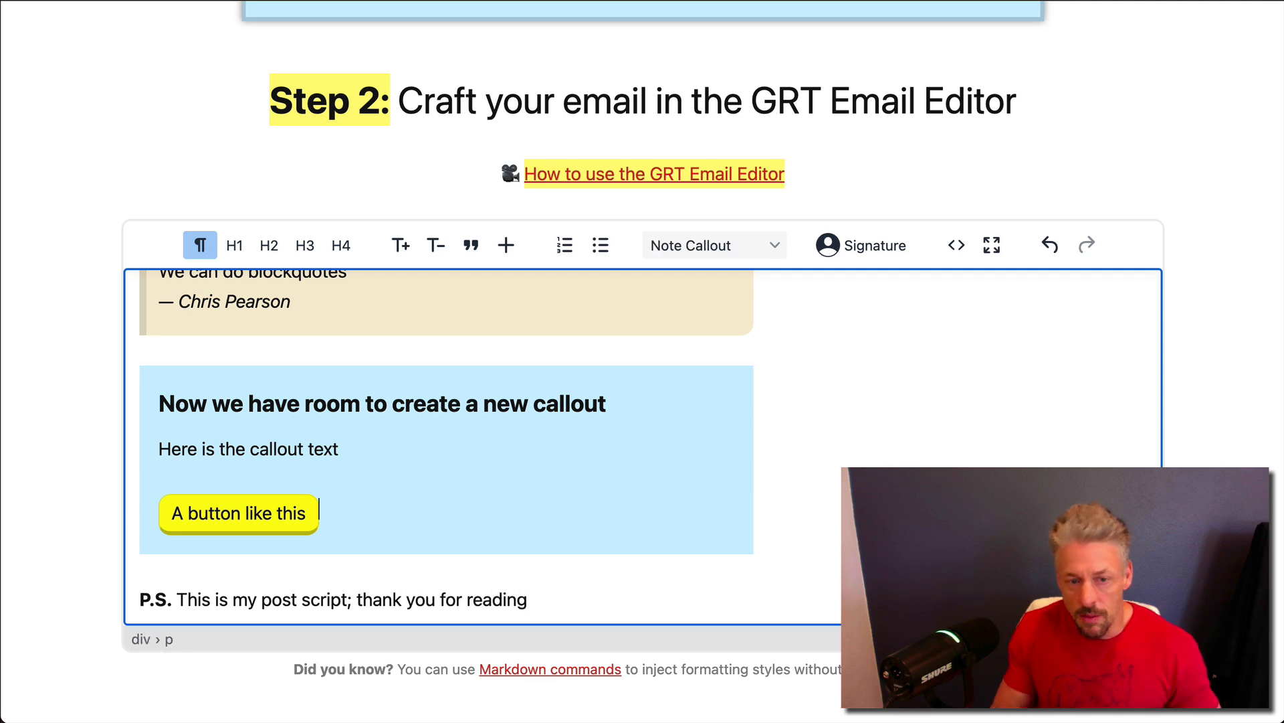
{"action": "left_click", "coordinate": [137, 602]}
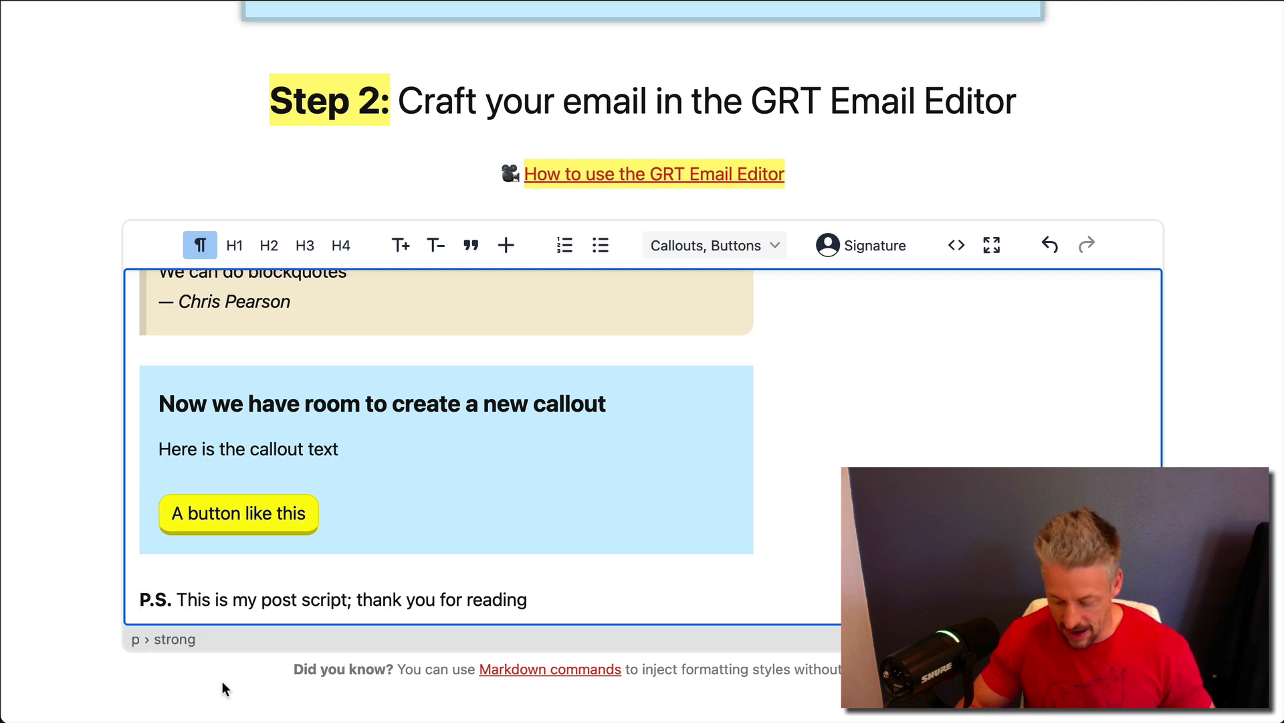
{"action": "key", "text": "Return"}
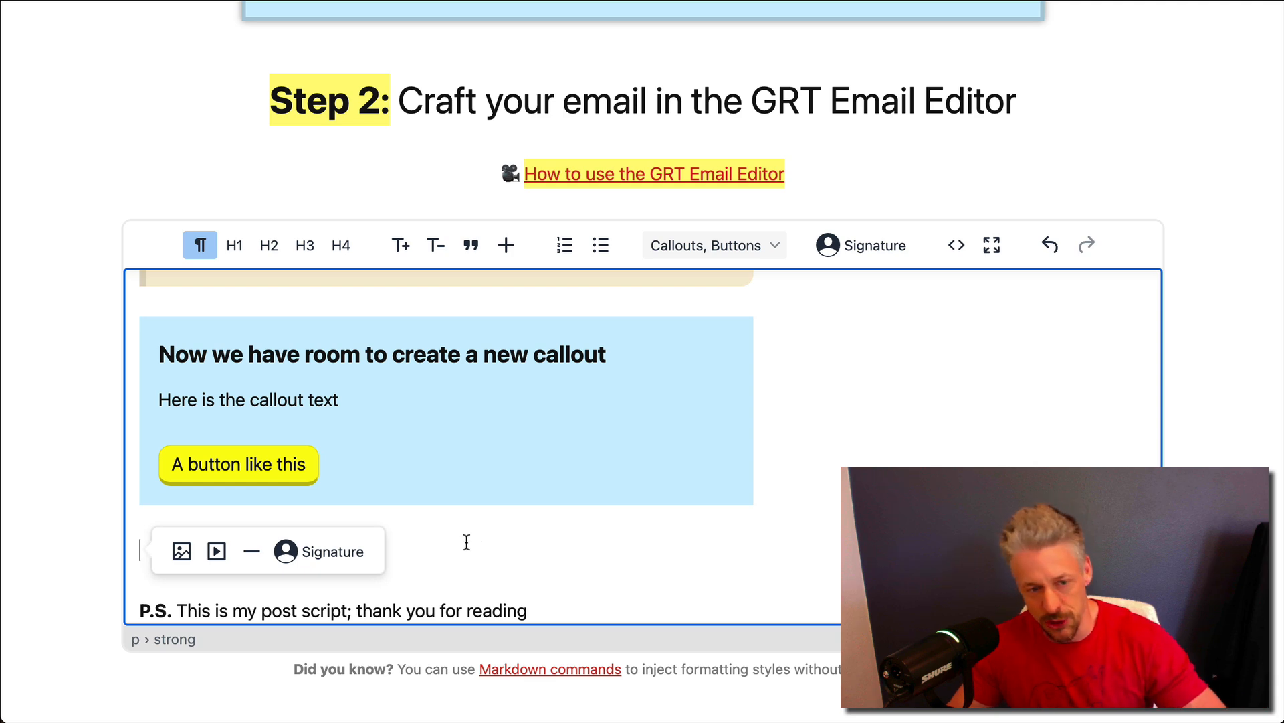
Insert a signature block above the postscript with the salutation "See ya later," and a dash, the author's name and the handle in parentheses.
{"action": "left_click", "coordinate": [332, 548]}
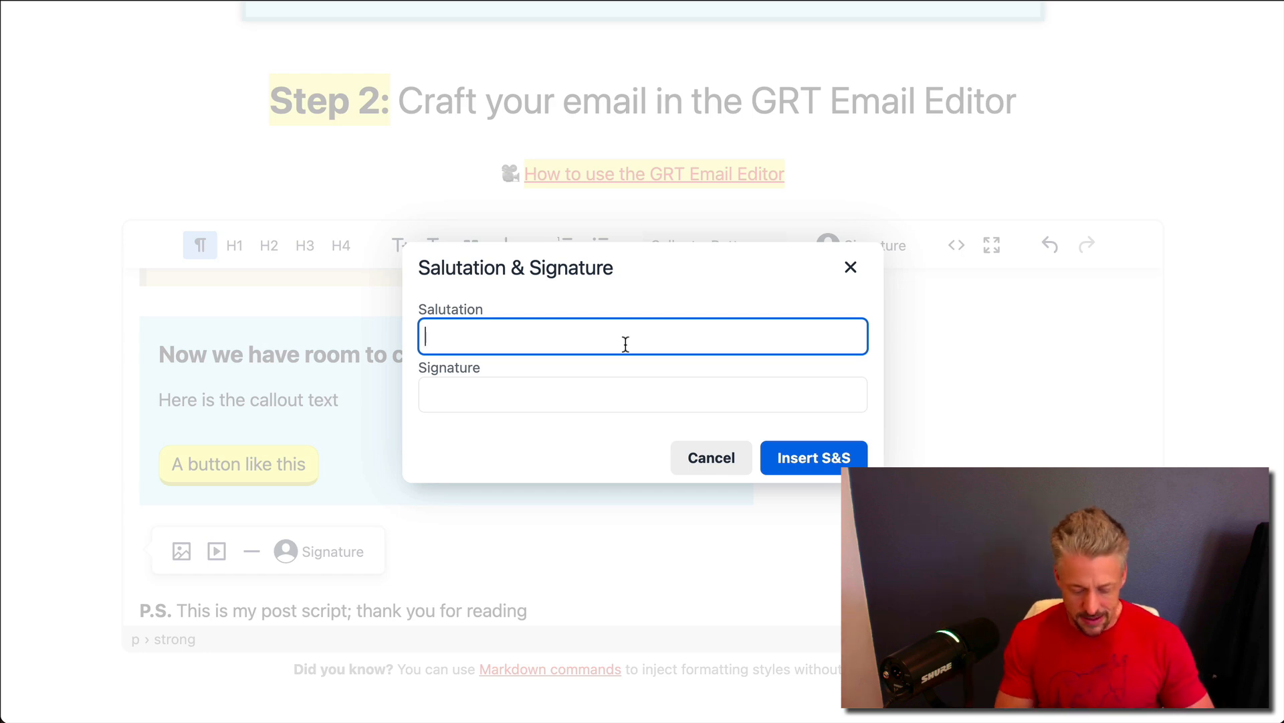
{"action": "type", "text": "See ya later,"}
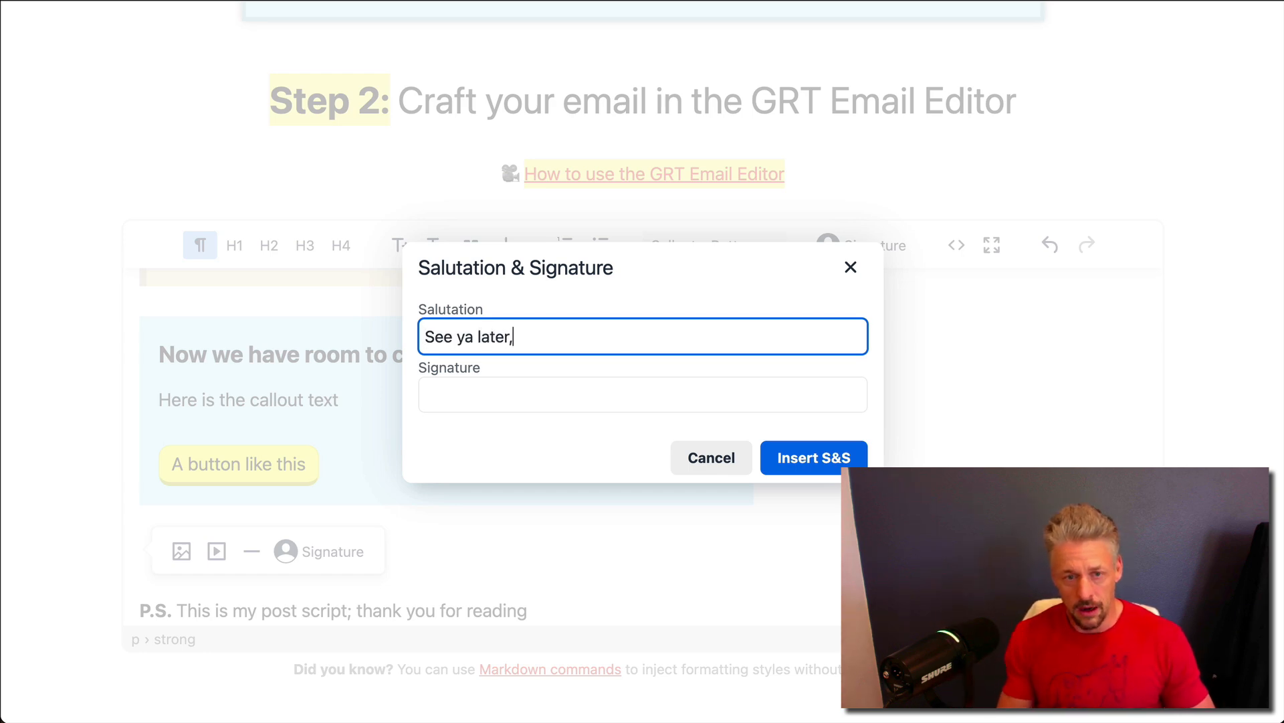
{"action": "left_click", "coordinate": [600, 387]}
{"action": "type", "text": "—"}
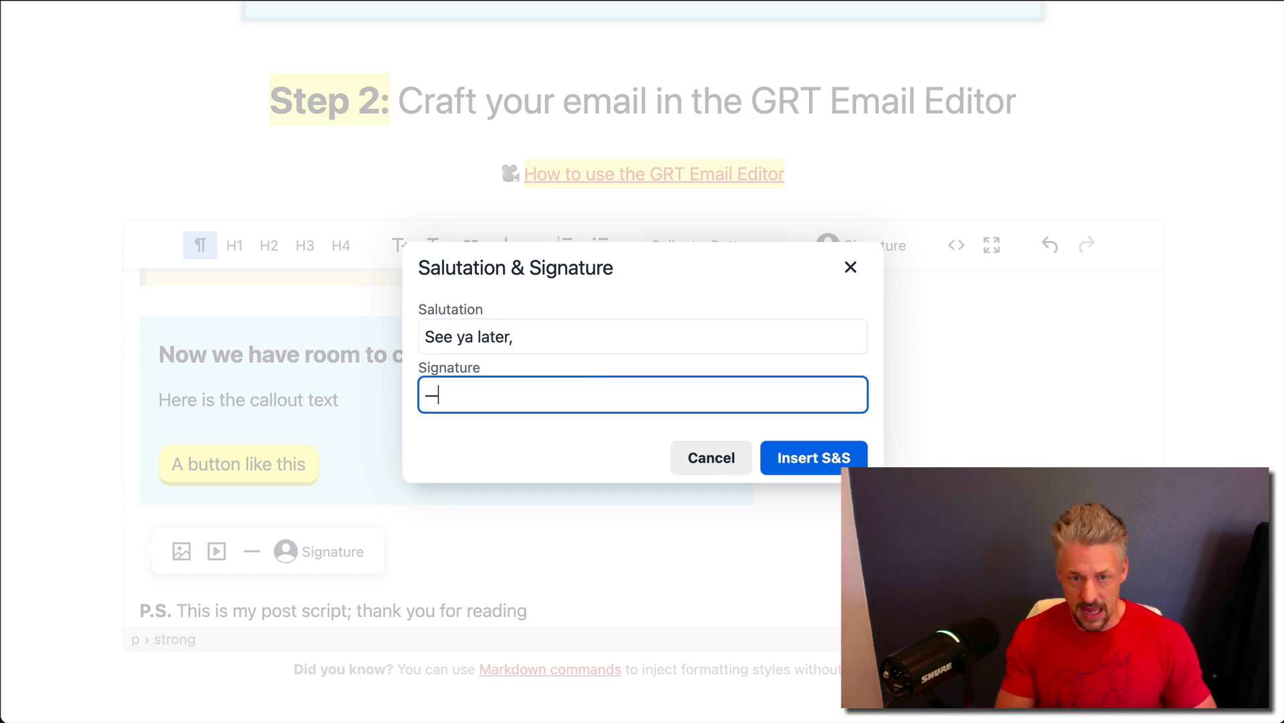
{"action": "type", "text": " Chris Pearson (@"}
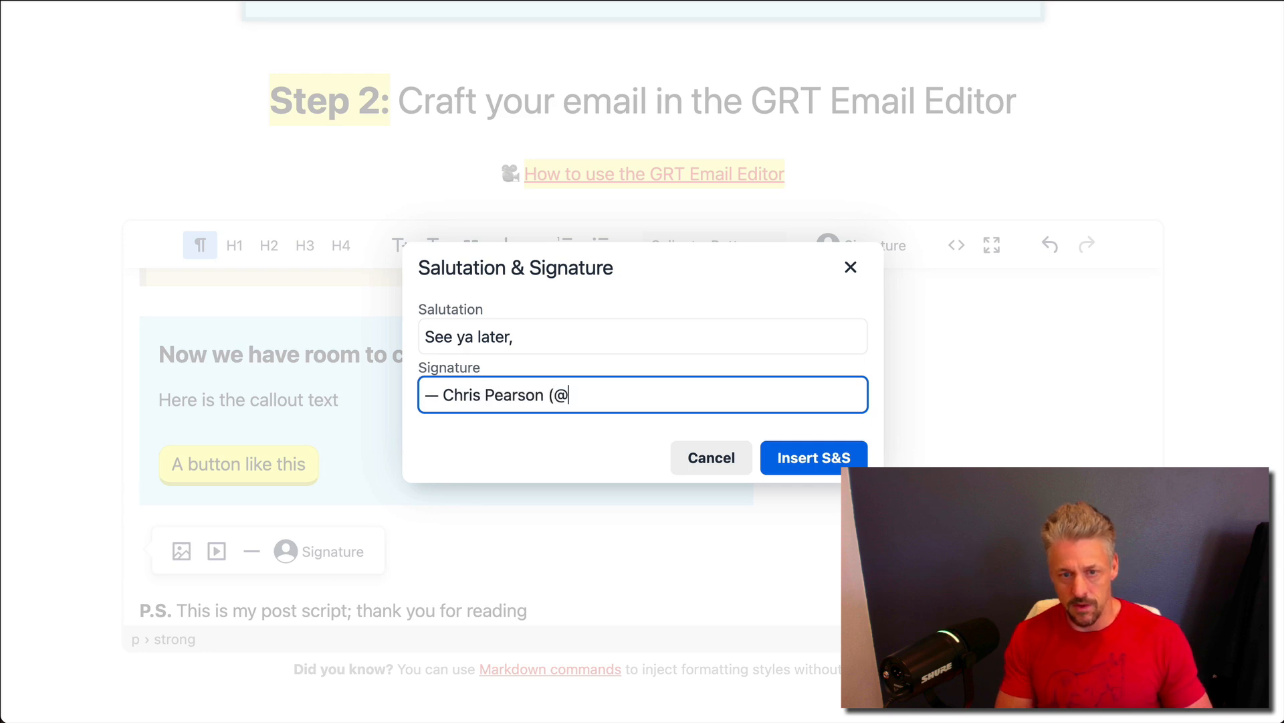
{"action": "type", "text": "pearsonified)"}
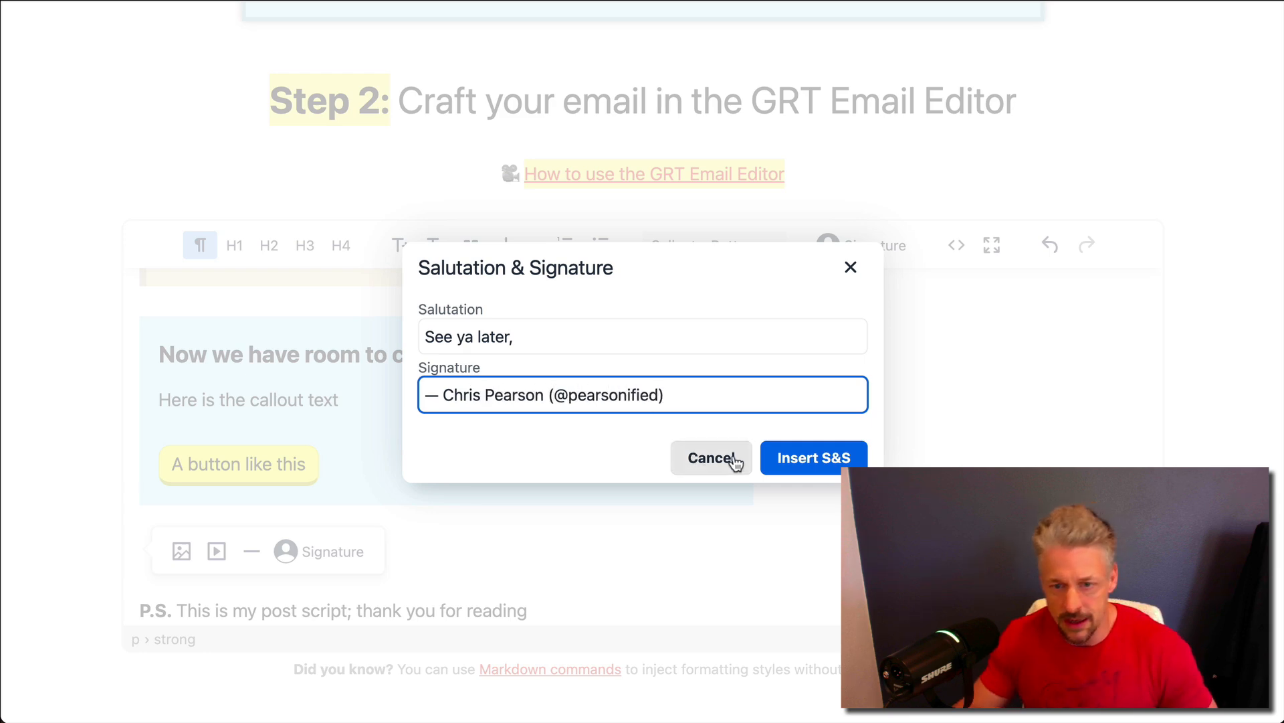
{"action": "left_click", "coordinate": [784, 455]}
Review the composed email from the opening heading through the blockquote and callout to the signature.
{"action": "scroll", "coordinate": [317, 539], "scroll_direction": "down", "scroll_amount": 2}
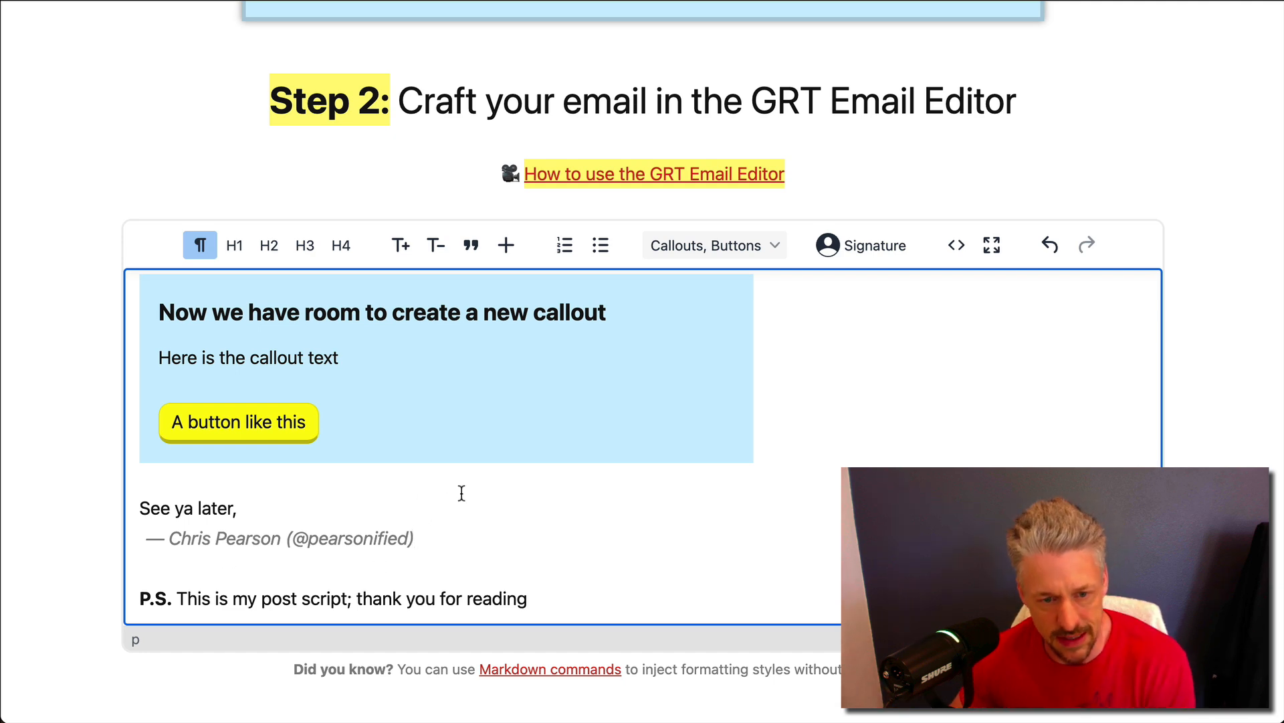
{"action": "scroll", "coordinate": [461, 494], "scroll_direction": "up", "scroll_amount": 5}
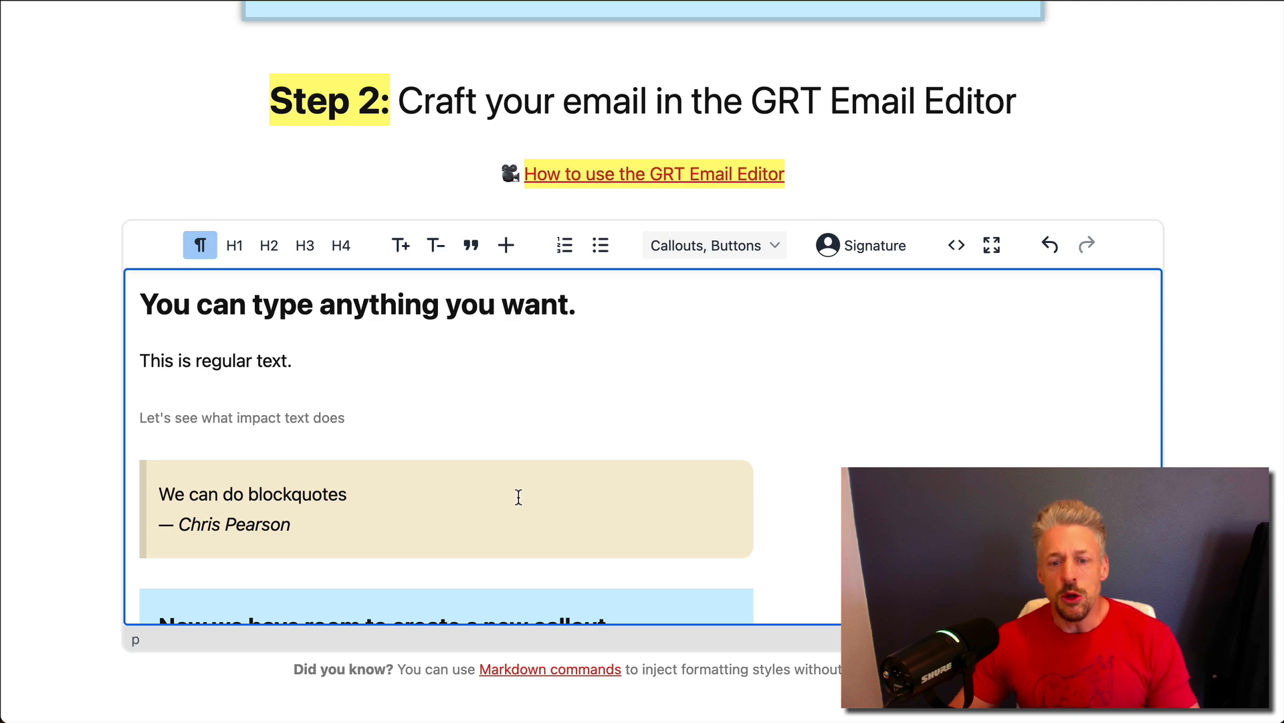
{"action": "scroll", "coordinate": [516, 496], "scroll_direction": "down", "scroll_amount": 4}
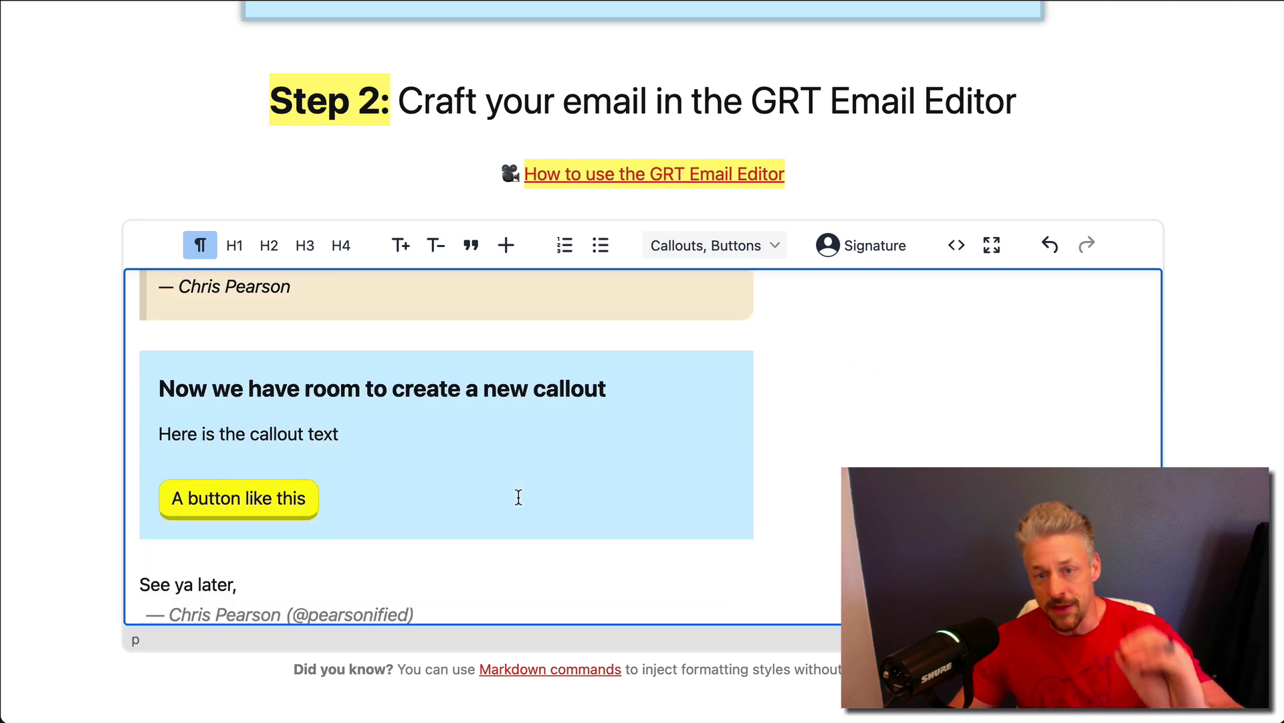
{"action": "scroll", "coordinate": [568, 460], "scroll_direction": "up", "scroll_amount": 2}
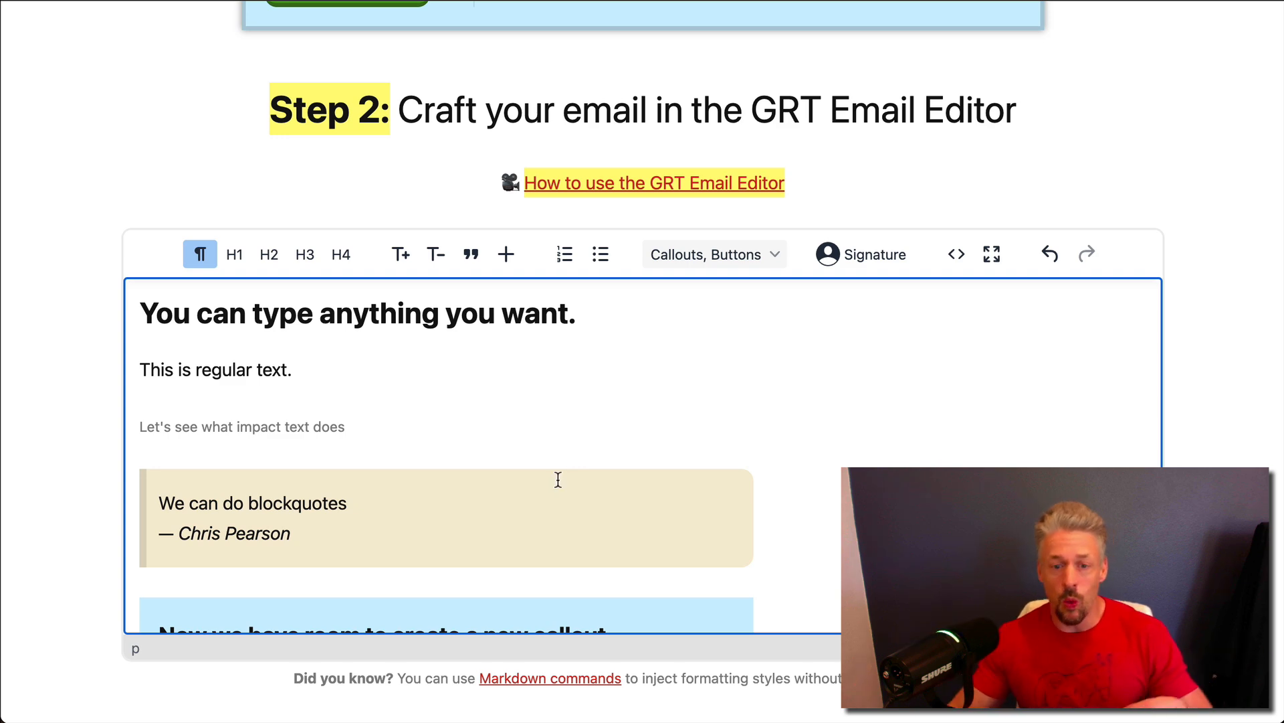
{"action": "scroll", "coordinate": [557, 479], "scroll_direction": "down", "scroll_amount": 5}
{"action": "scroll", "coordinate": [555, 485], "scroll_direction": "up", "scroll_amount": 1}
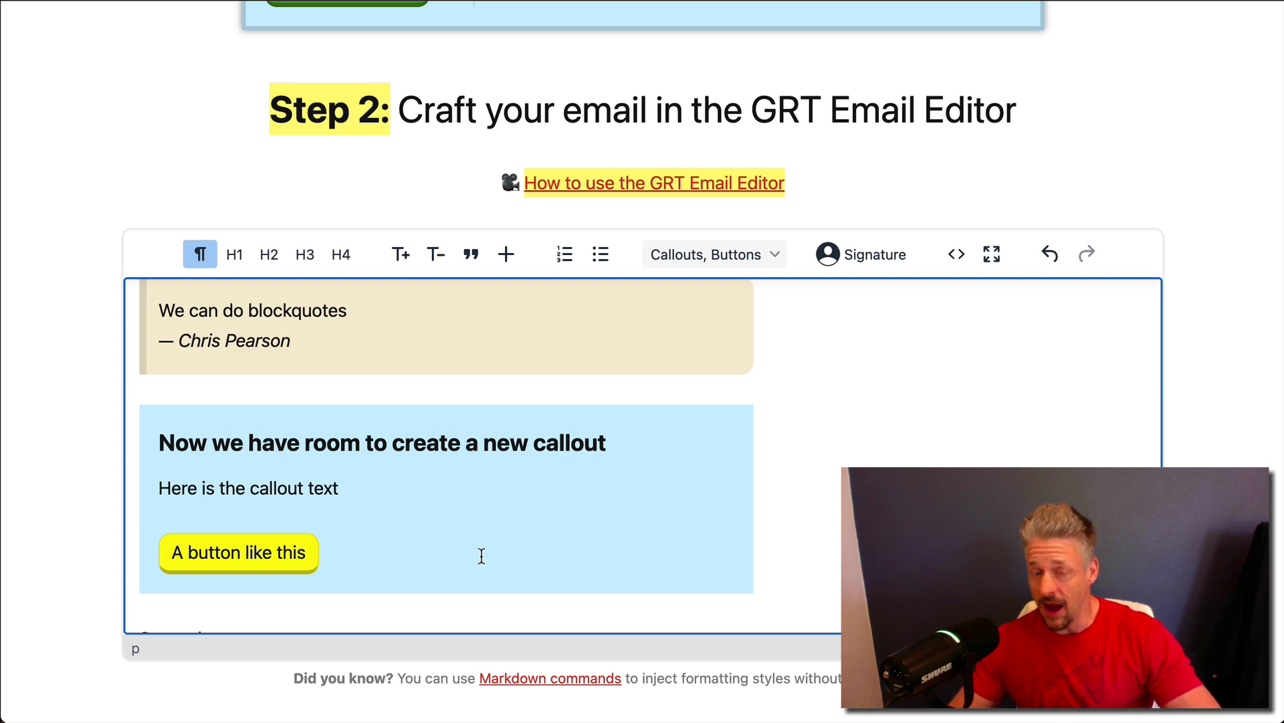
{"action": "scroll", "coordinate": [479, 556], "scroll_direction": "up", "scroll_amount": 2}
{"action": "scroll", "coordinate": [480, 556], "scroll_direction": "down", "scroll_amount": 4}
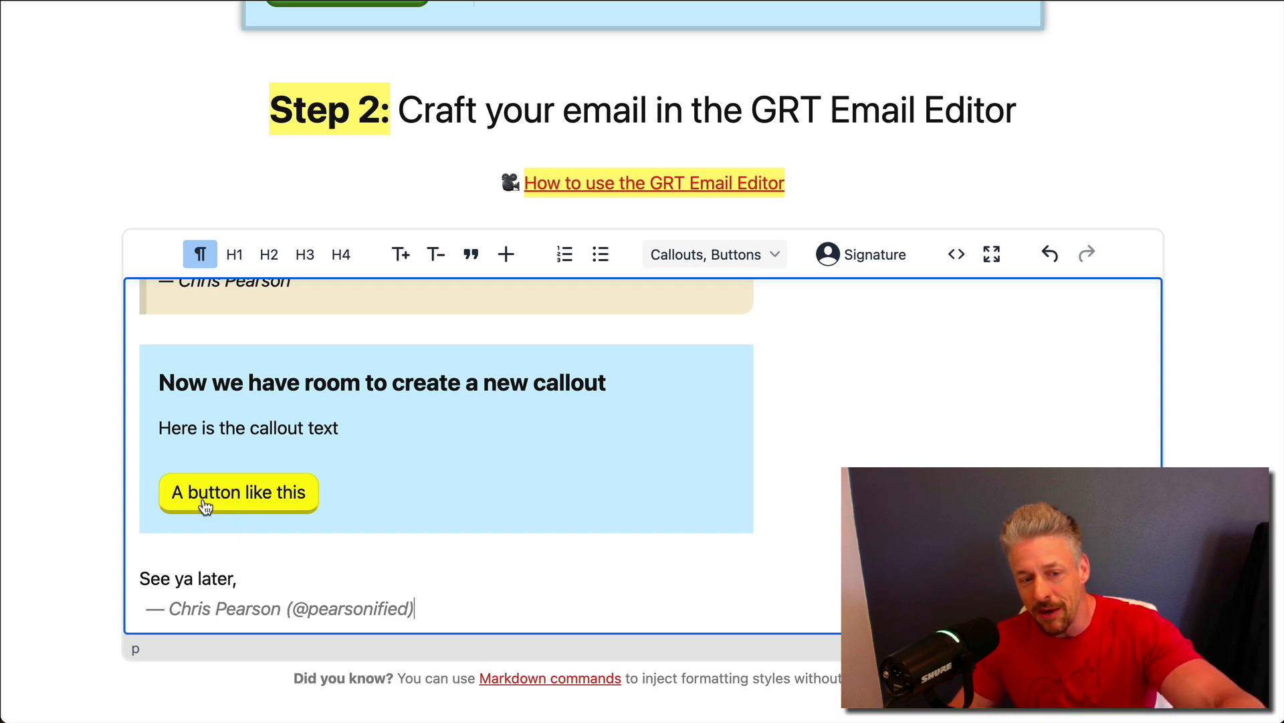
Review the callout button, signature, postscript and opening content of the email, and the Step 3 email type section below the editor.
{"action": "left_click", "coordinate": [278, 509]}
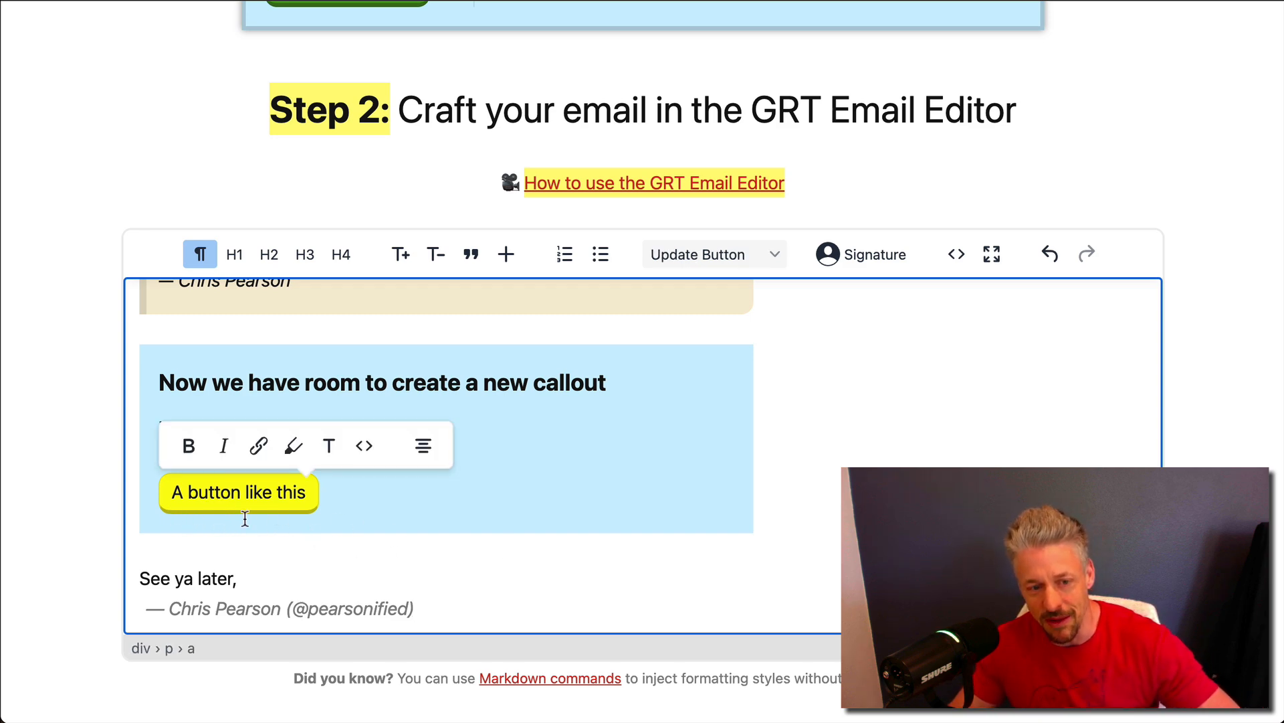
{"action": "left_click", "coordinate": [806, 577]}
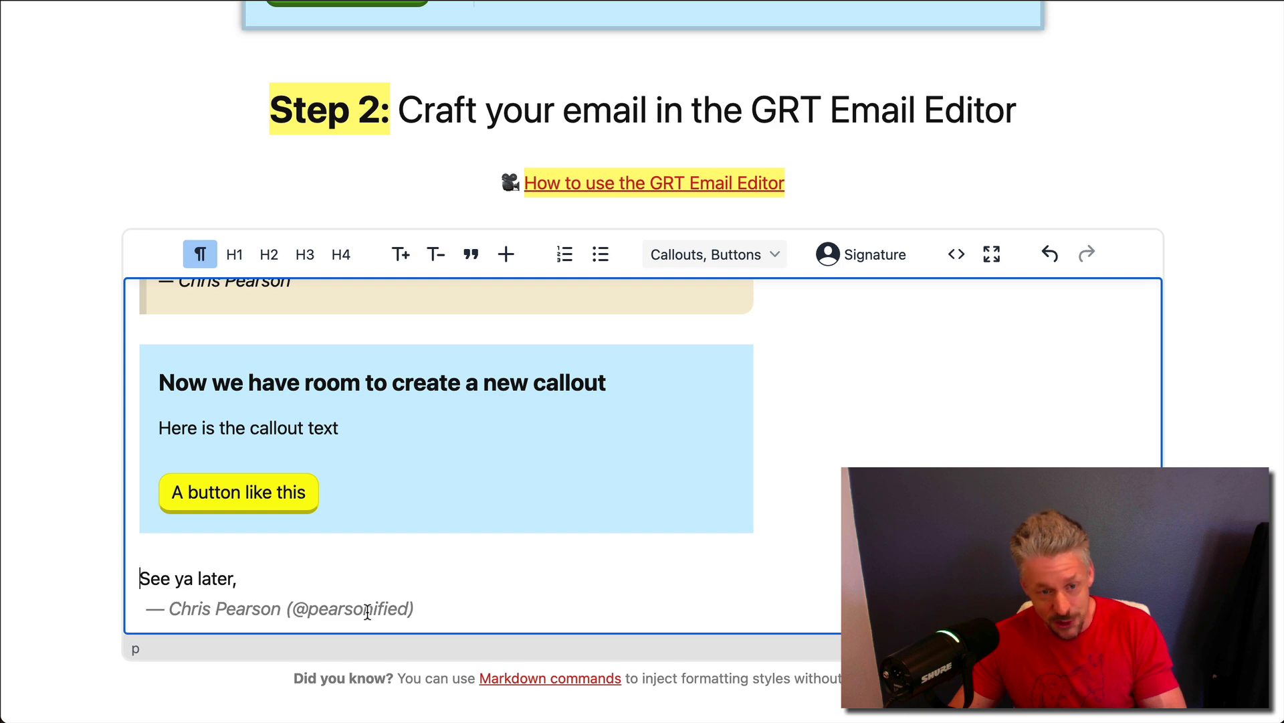
{"action": "scroll", "coordinate": [413, 573], "scroll_direction": "down", "scroll_amount": 3}
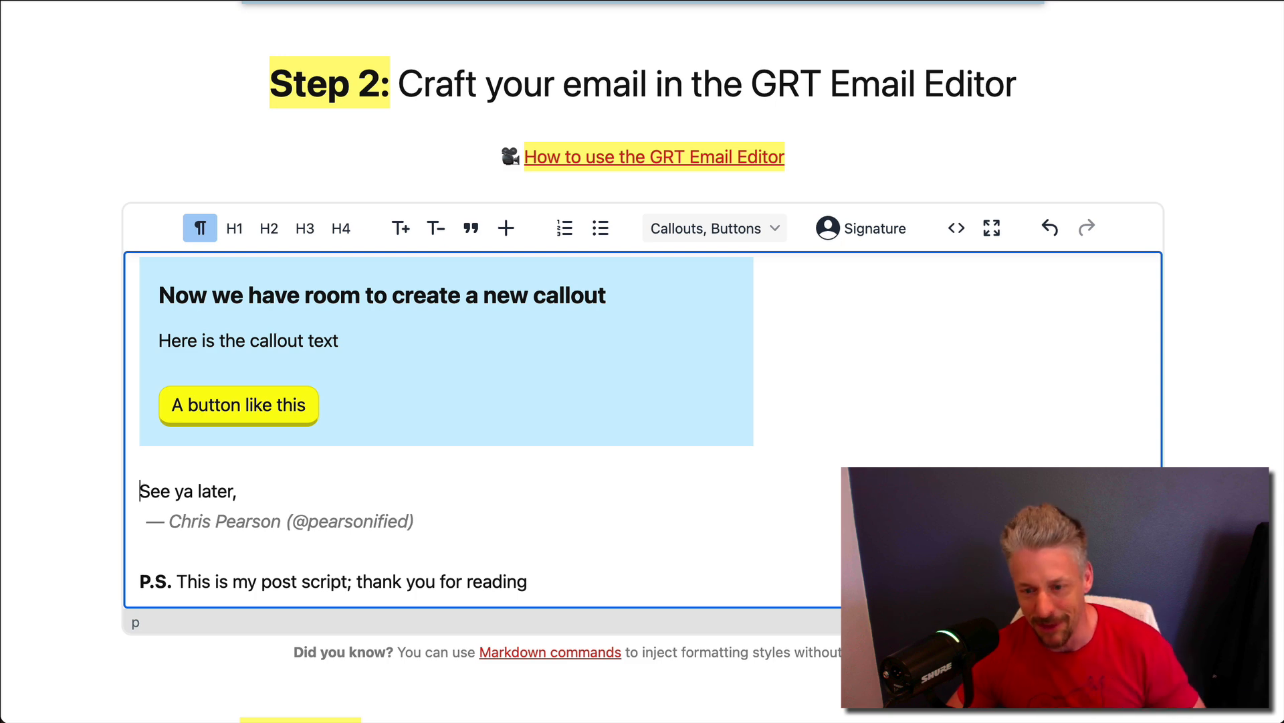
{"action": "scroll", "coordinate": [643, 429], "scroll_direction": "up", "scroll_amount": 5}
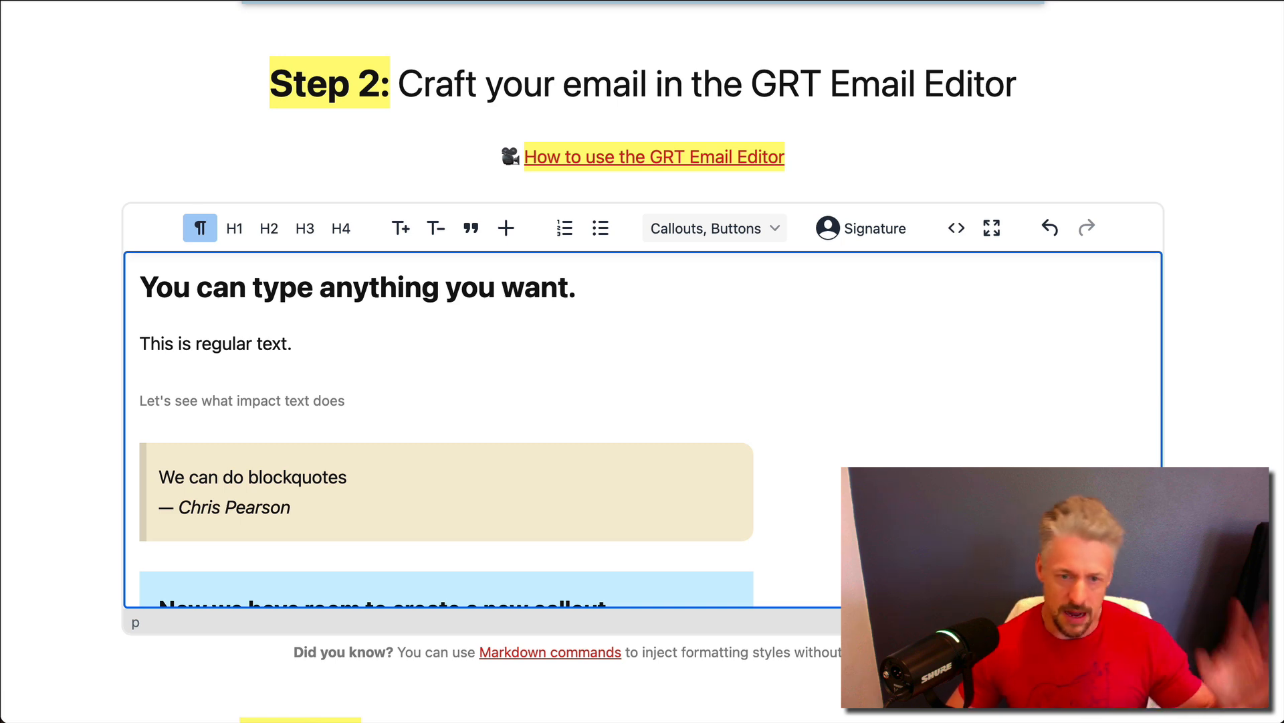
{"action": "scroll", "coordinate": [642, 361], "scroll_direction": "down", "scroll_amount": 1}
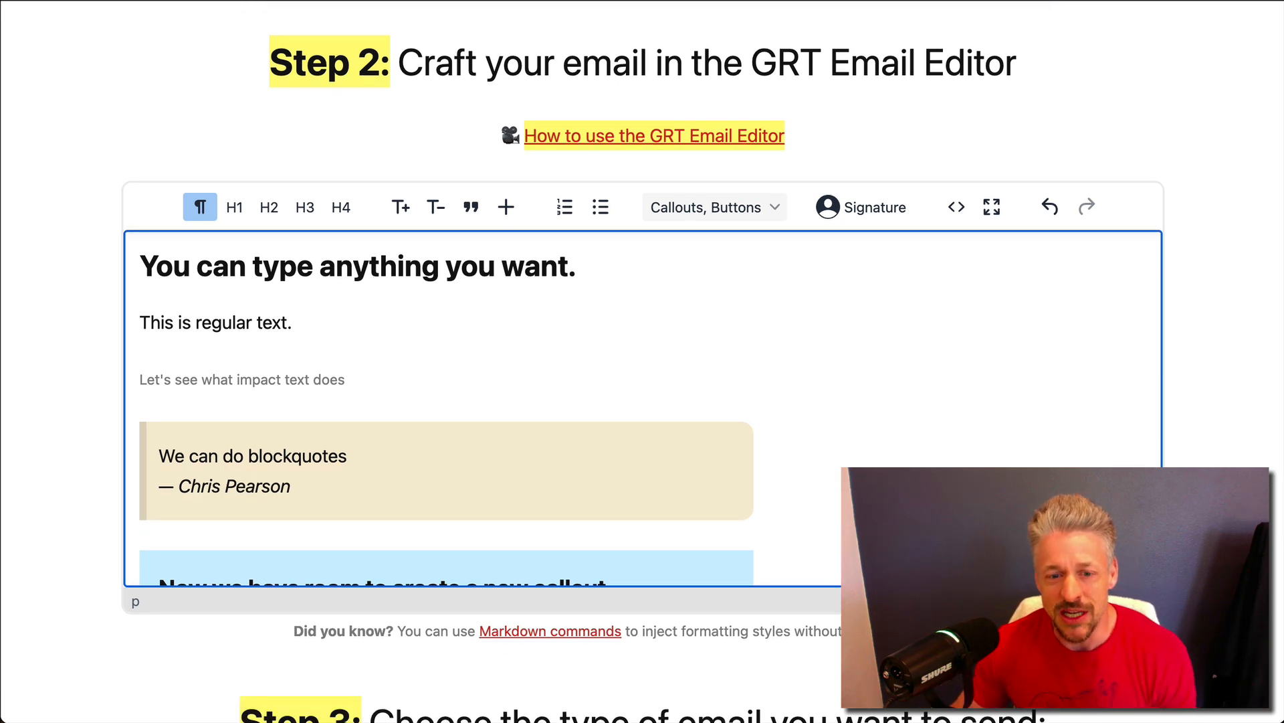
{"action": "scroll", "coordinate": [642, 401], "scroll_direction": "down", "scroll_amount": 1}
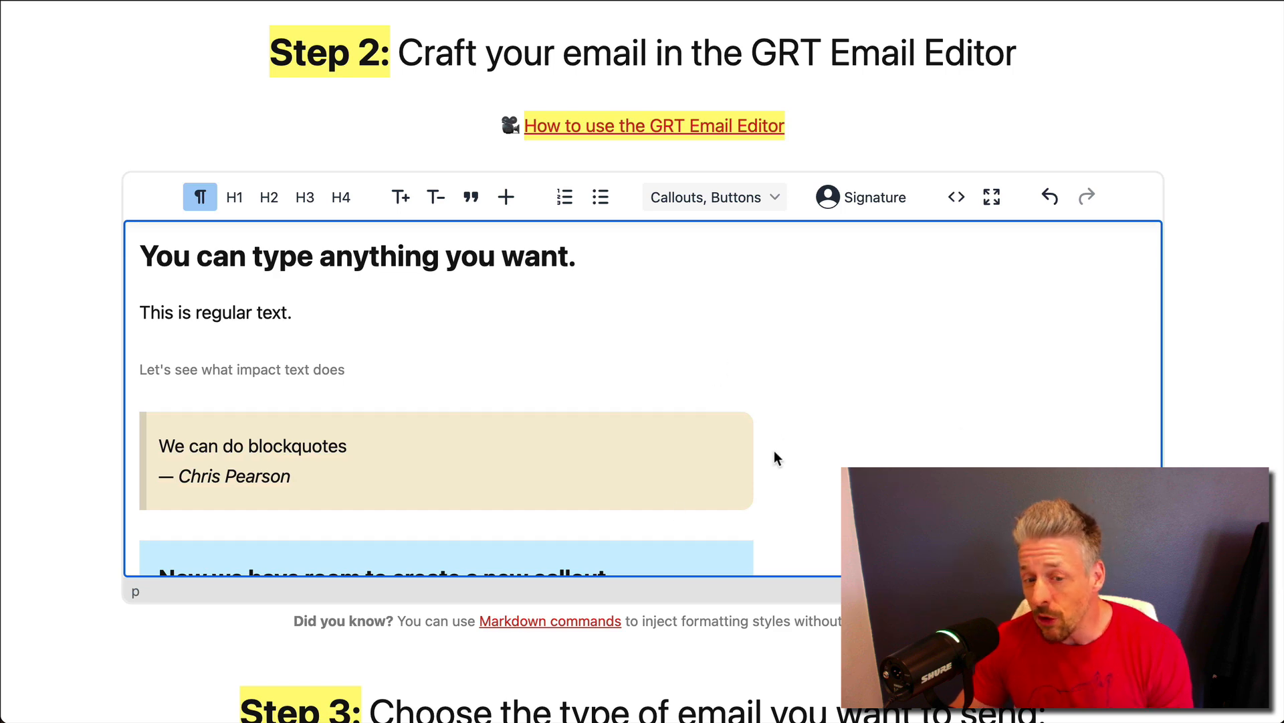
{"action": "scroll", "coordinate": [774, 458], "scroll_direction": "down", "scroll_amount": 3}
{"action": "scroll", "coordinate": [774, 457], "scroll_direction": "down", "scroll_amount": 5}
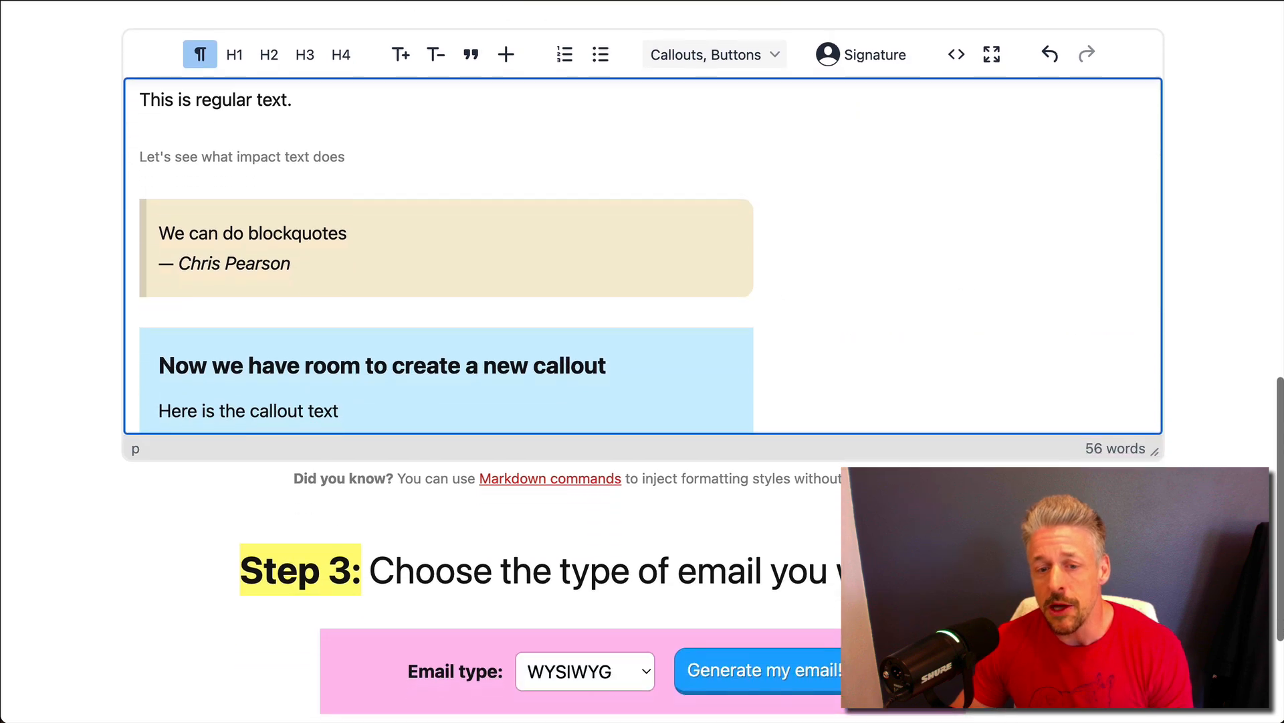
{"action": "scroll", "coordinate": [702, 645], "scroll_direction": "down", "scroll_amount": 1}
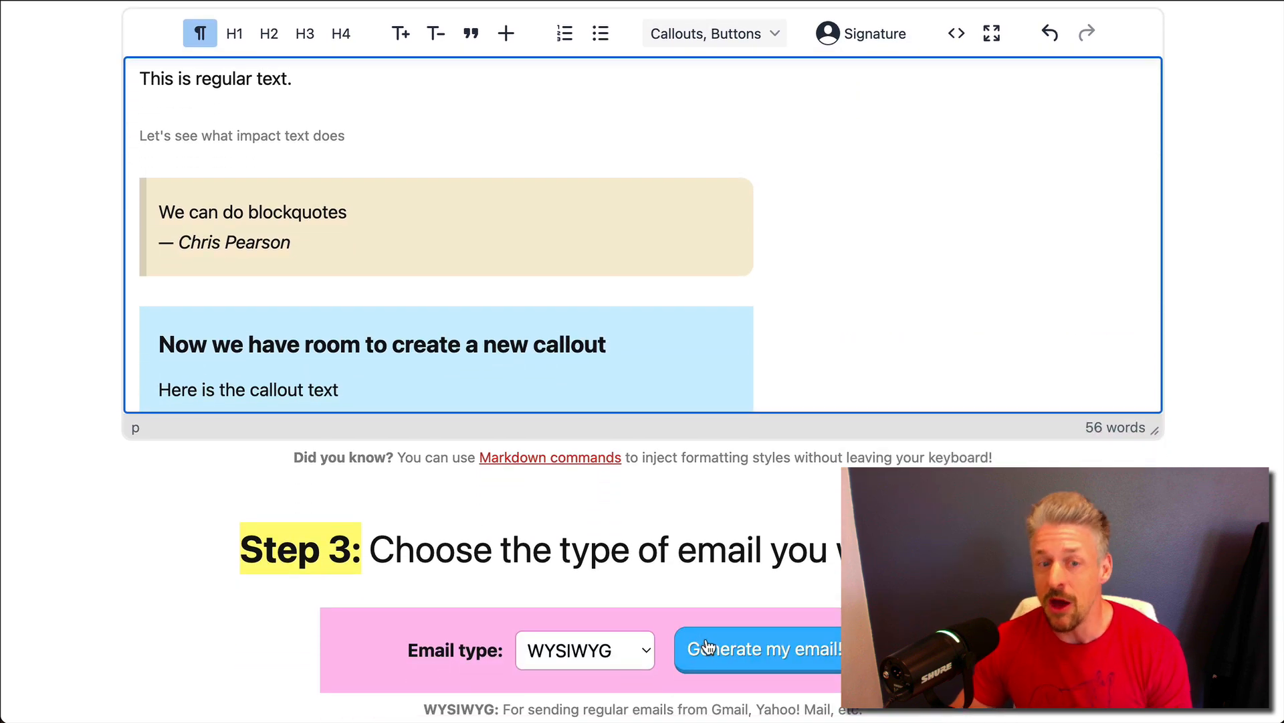